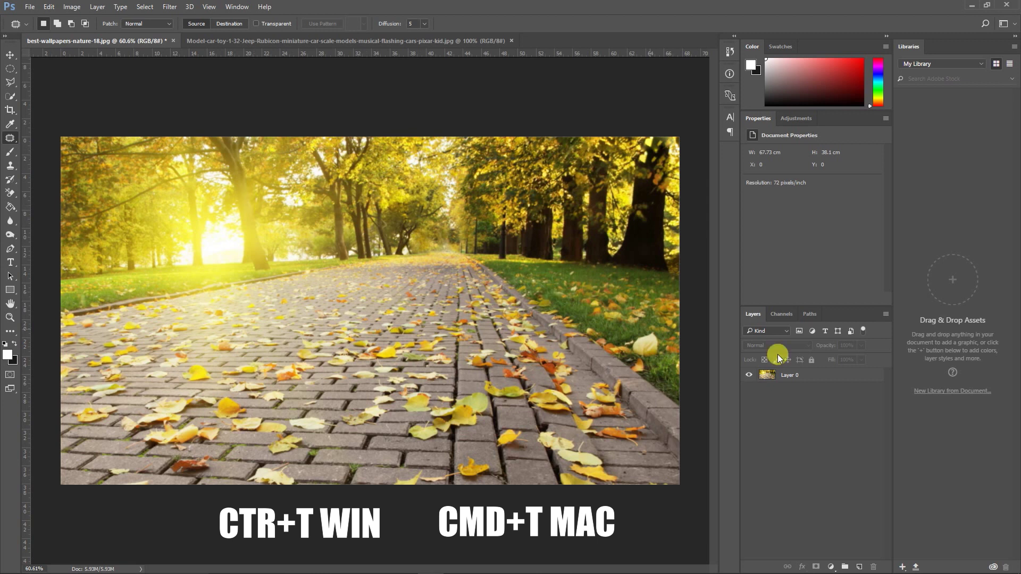
Squash the path photo's Layer 0 down from the top to 77.59% height
left_click(792, 379)
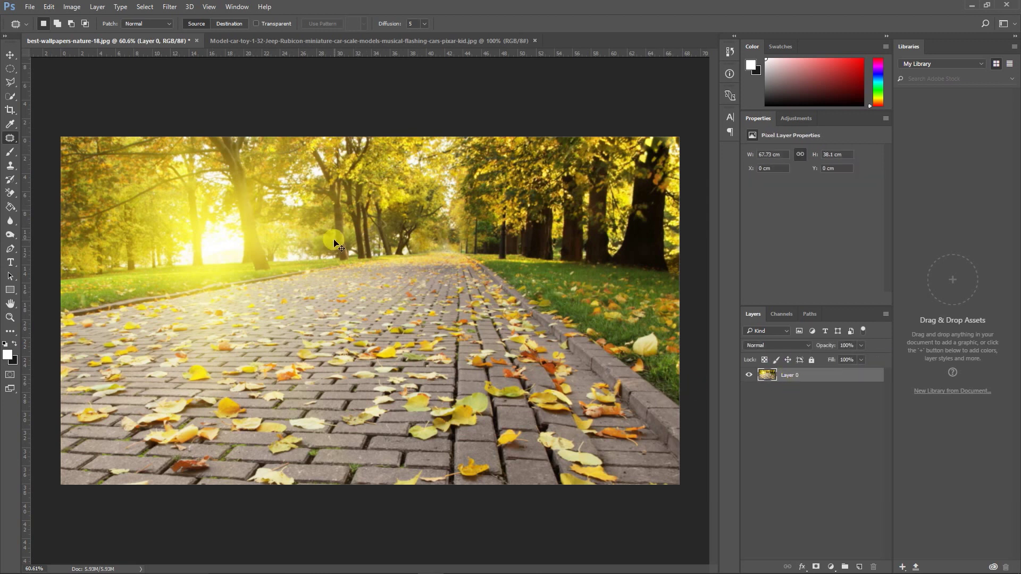
key("ctrl+t")
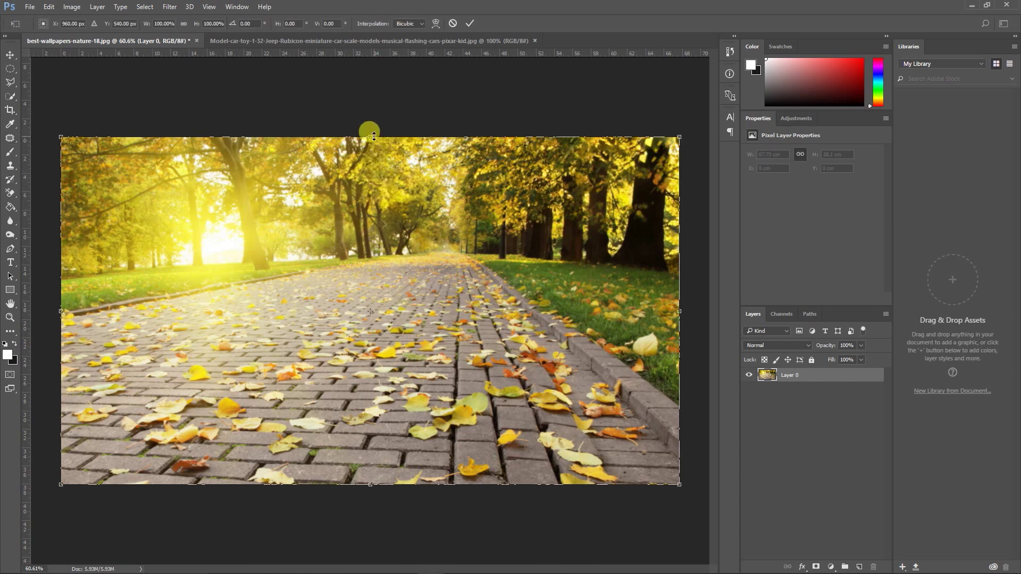
left_click_drag(374, 136, 382, 215)
left_click(471, 24)
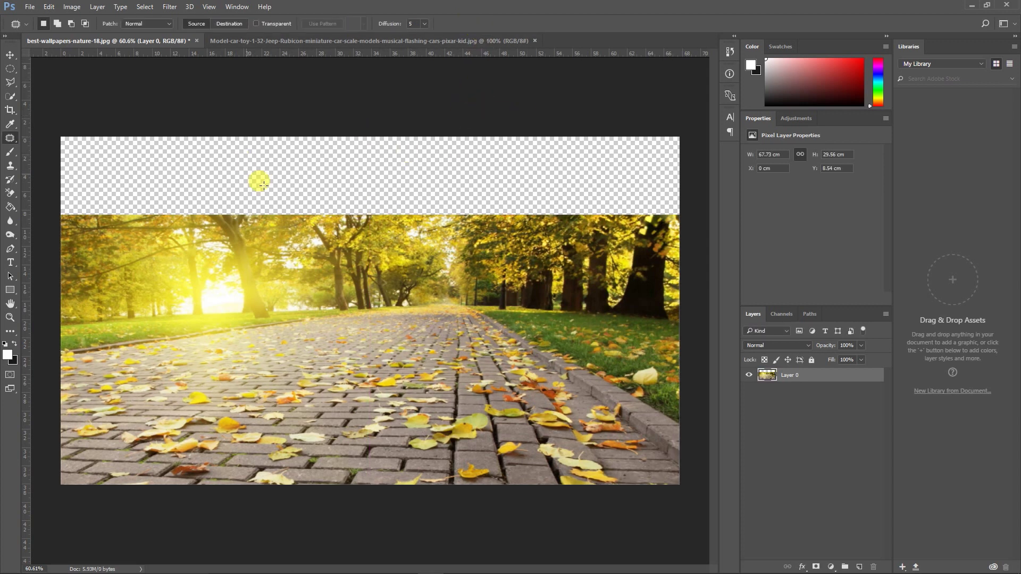
left_click(10, 110)
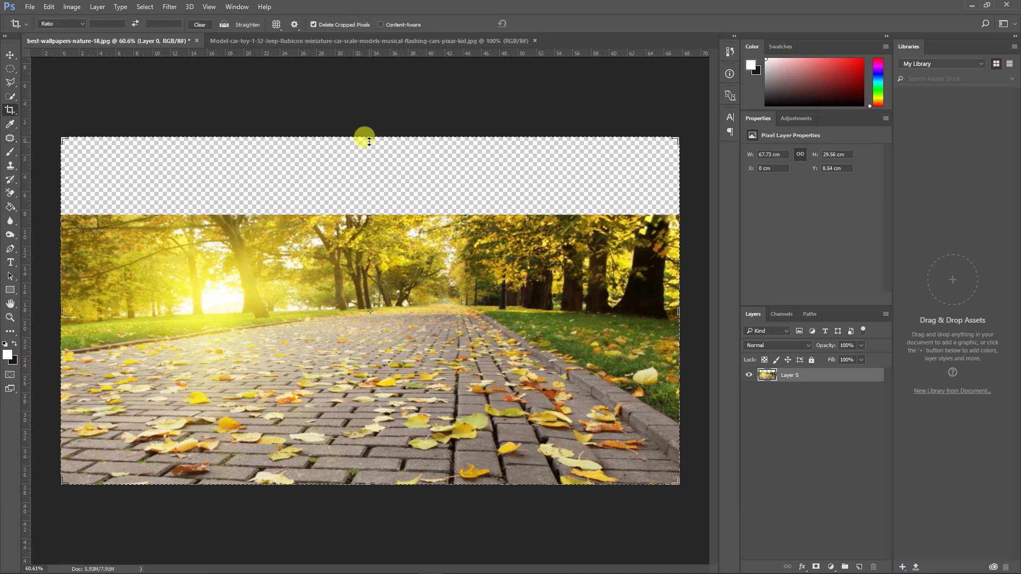
Crop off the transparent top band and left side, leaving a 45.4 × 29.56 cm image
left_click_drag(373, 135, 374, 175)
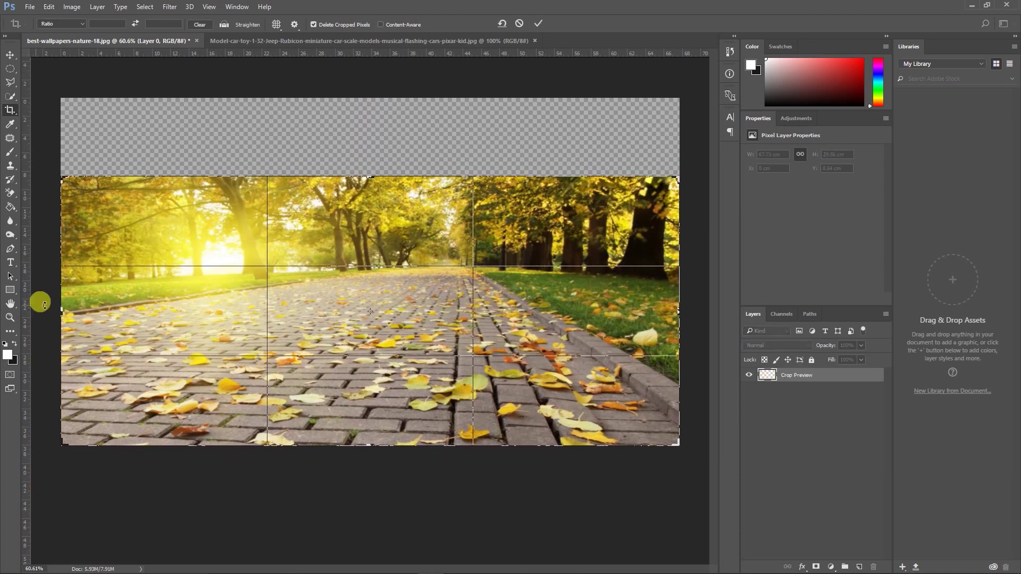
left_click_drag(61, 309, 163, 310)
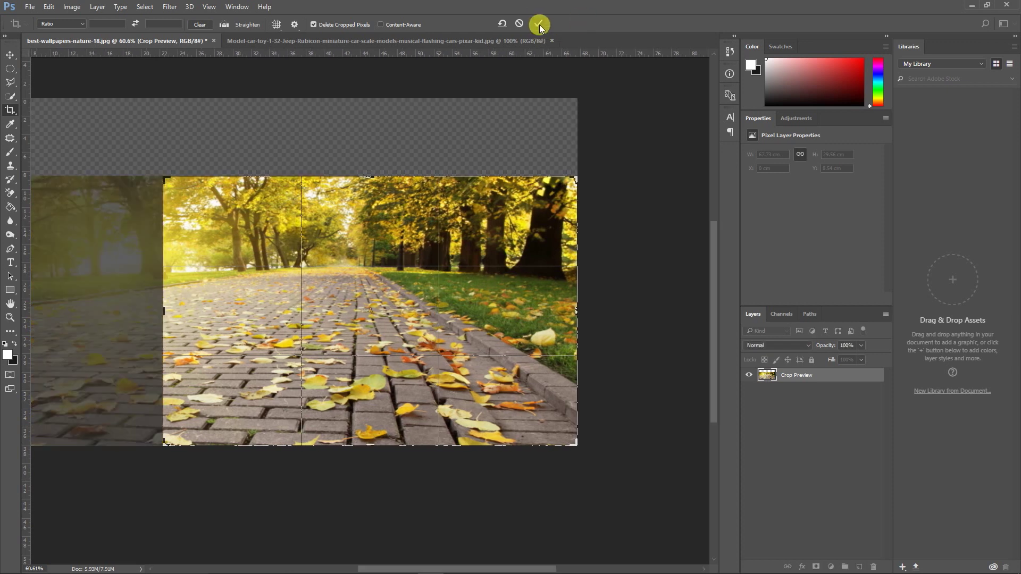
left_click(539, 24)
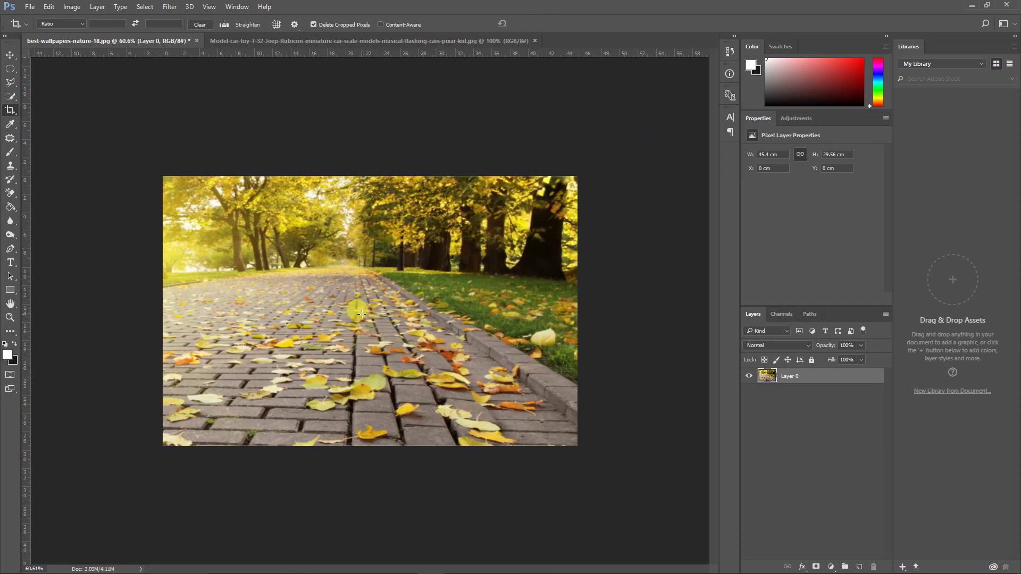
key("ctrl+plus")
scroll(360, 313, "up", 2)
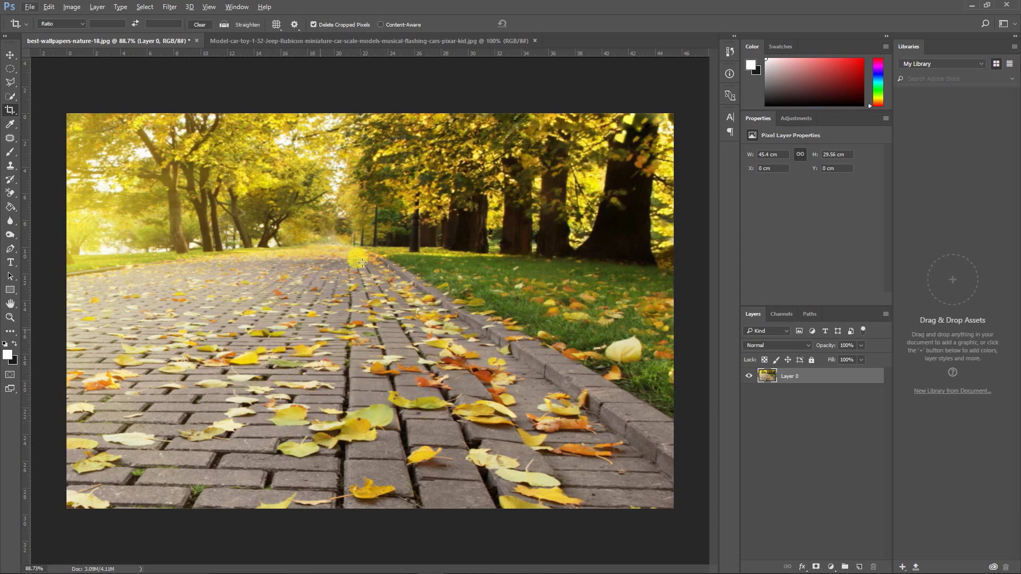
Quick-select the yellow toy jeep, subtracting stray areas around the rear wheel and window
left_click(348, 42)
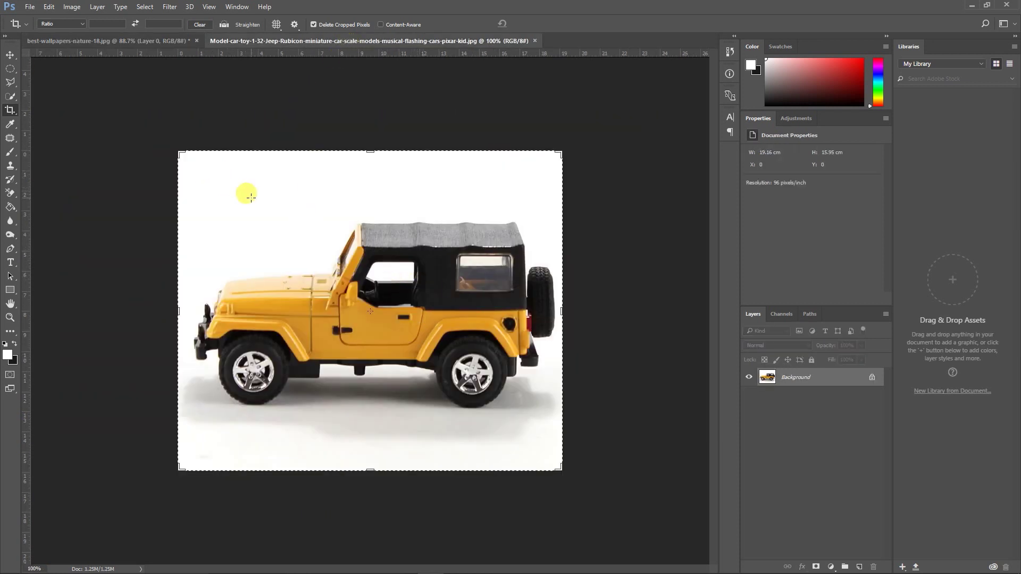
left_click(9, 56)
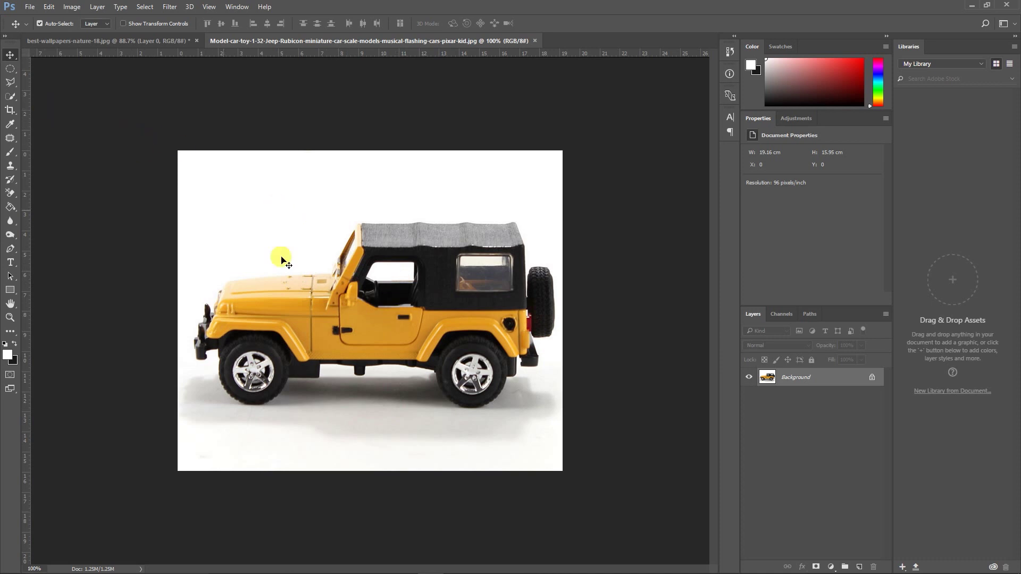
left_click(9, 97)
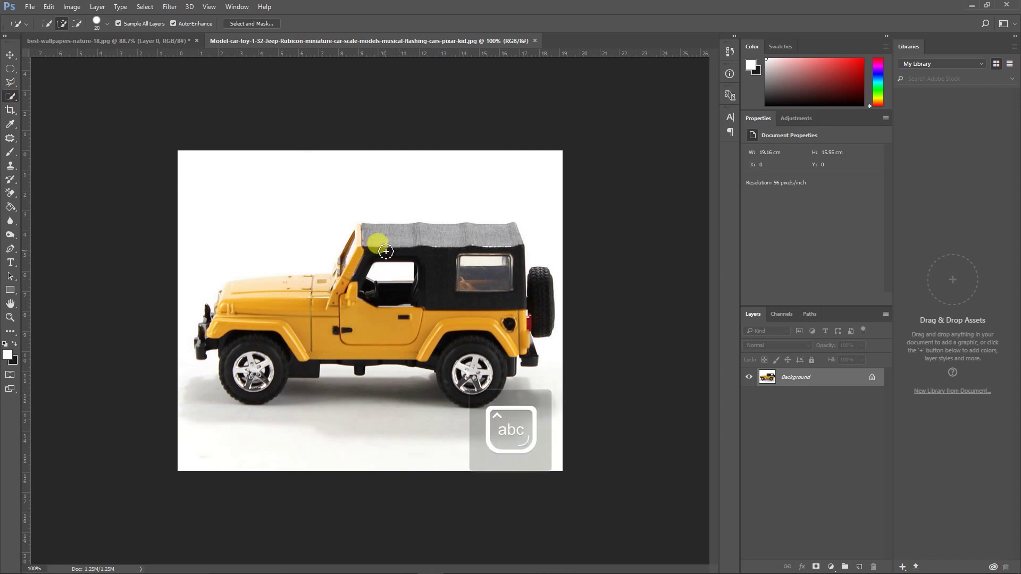
mouse_move(372, 250)
left_mouse_down()
mouse_move(404, 238)
mouse_move(433, 263)
mouse_move(437, 303)
mouse_move(362, 308)
mouse_move(347, 287)
mouse_move(348, 265)
mouse_move(338, 280)
mouse_move(234, 291)
mouse_move(213, 313)
mouse_move(256, 339)
mouse_move(239, 357)
mouse_move(263, 370)
left_mouse_up()
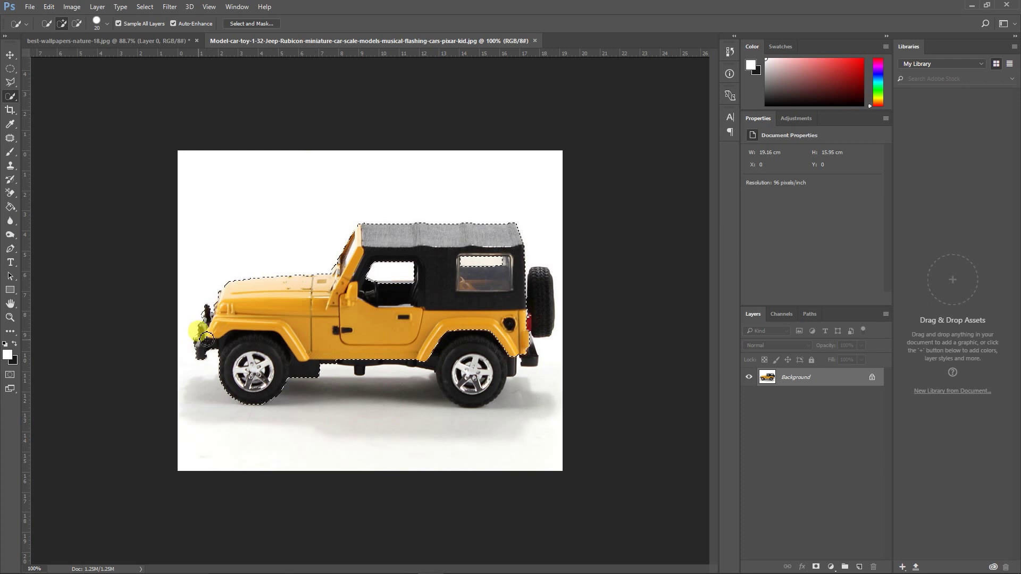
mouse_move(450, 344)
left_mouse_down()
mouse_move(482, 374)
mouse_move(505, 359)
left_mouse_up()
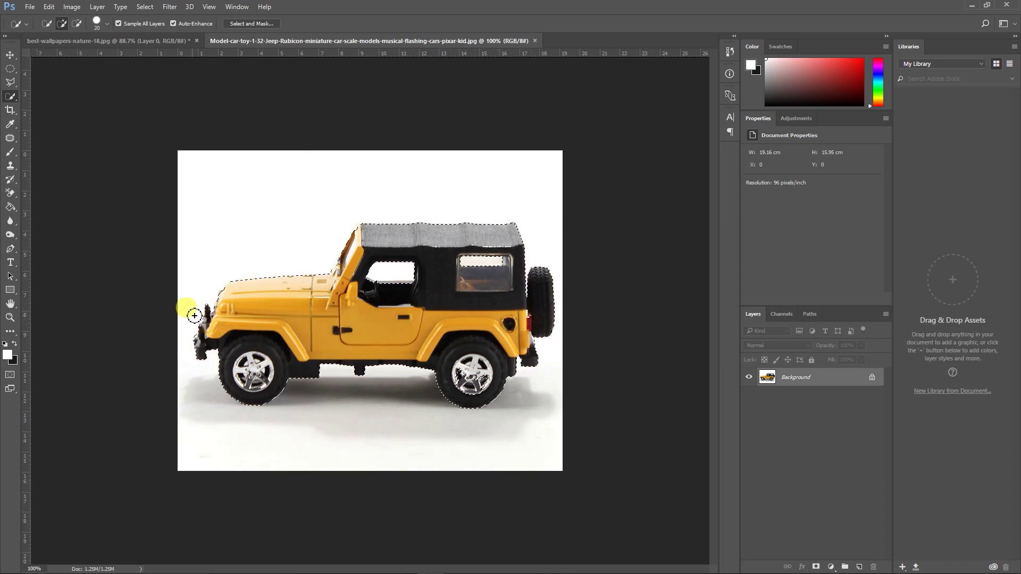
key("alt")
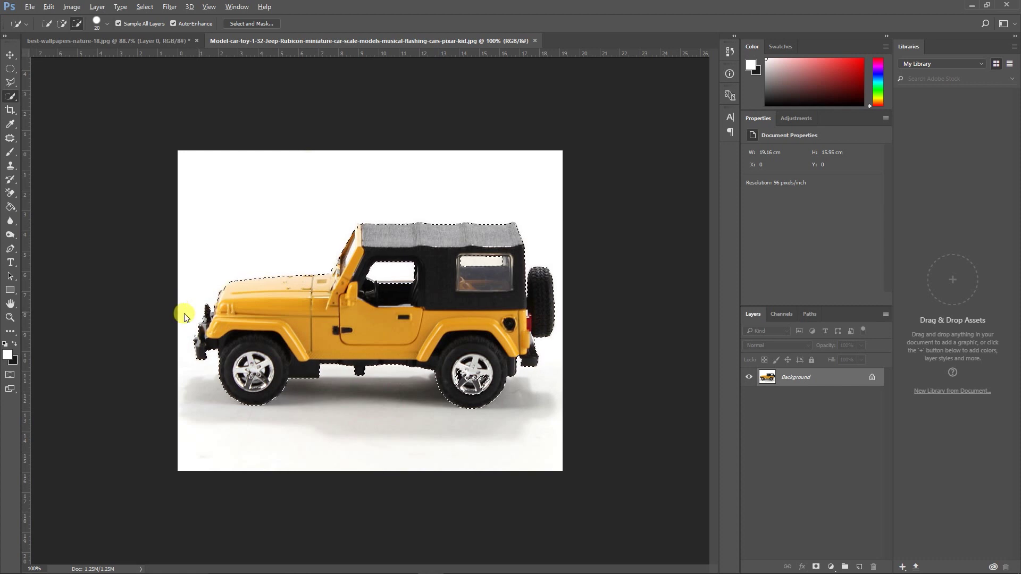
left_click(464, 378)
mouse_move(468, 382)
left_mouse_down()
mouse_move(492, 381)
mouse_move(463, 381)
mouse_move(484, 349)
mouse_move(463, 290)
mouse_move(395, 288)
mouse_move(409, 322)
mouse_move(377, 329)
left_mouse_up()
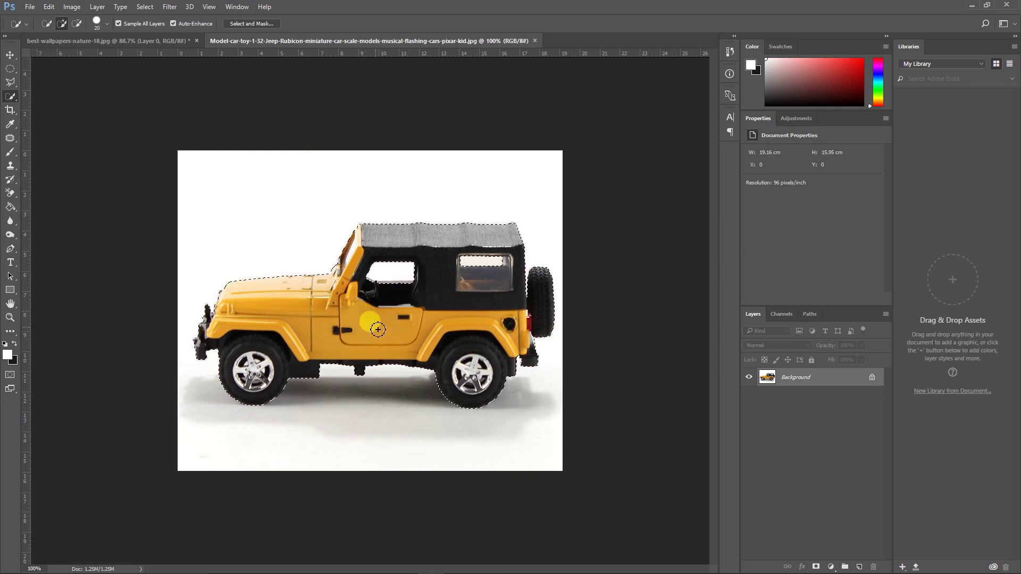
left_click(10, 54)
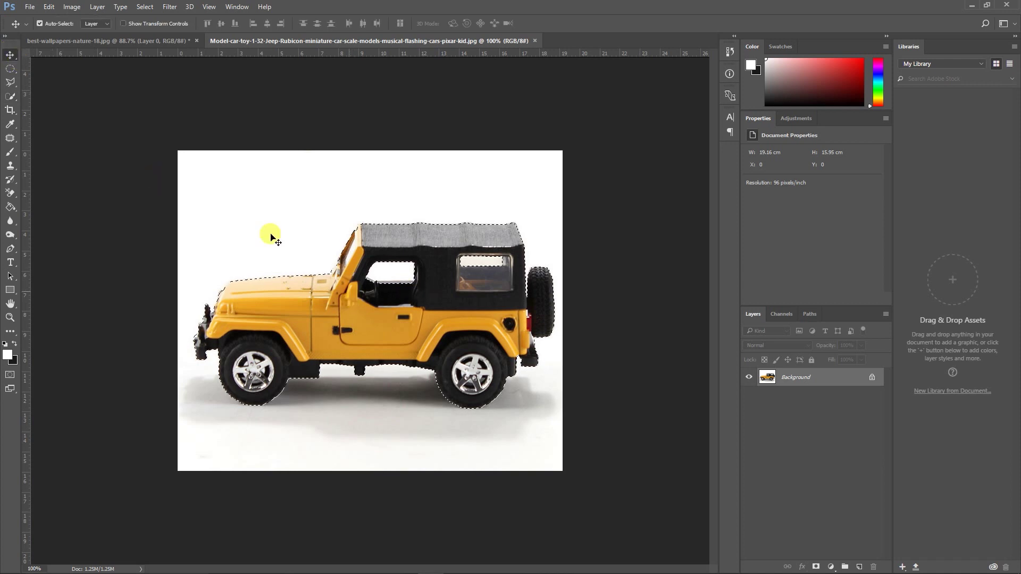
Bring the jeep into the path photo as Layer 1, scaled to about 70% on the bricks
left_click_drag(363, 316, 365, 372)
key("ctrl")
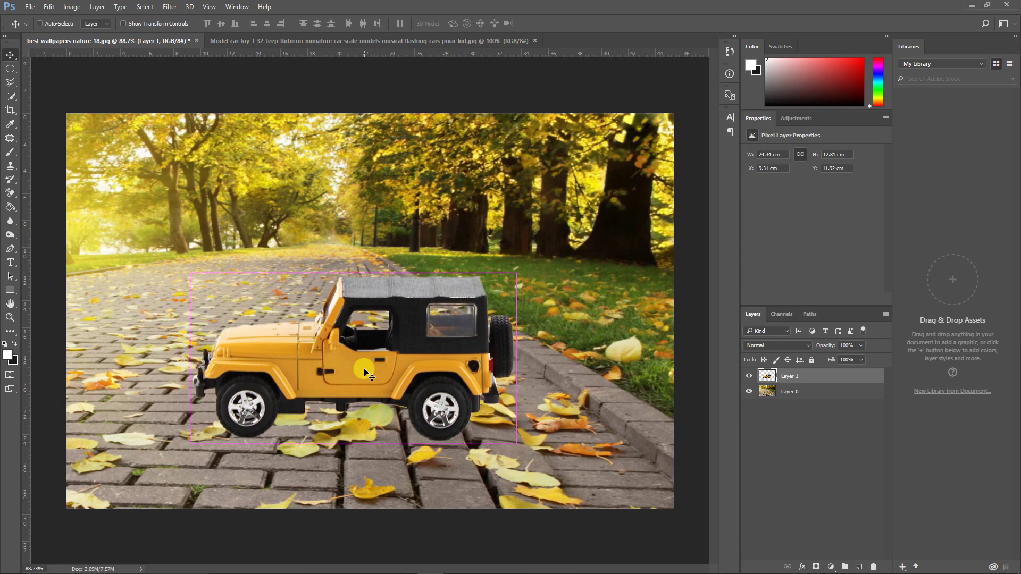
key("ctrl+t")
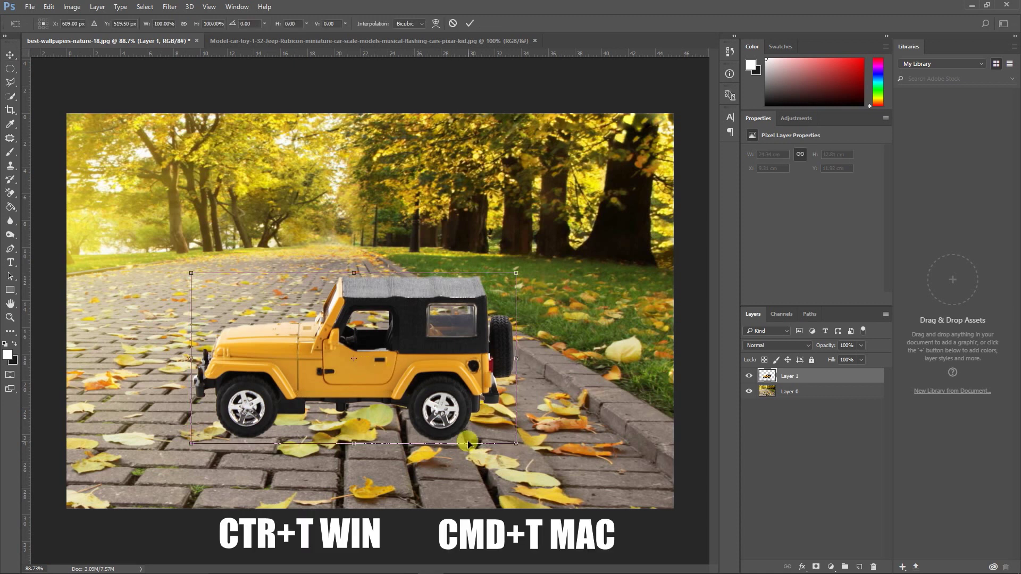
left_click_drag(516, 444, 474, 422)
left_click_drag(441, 374, 393, 383)
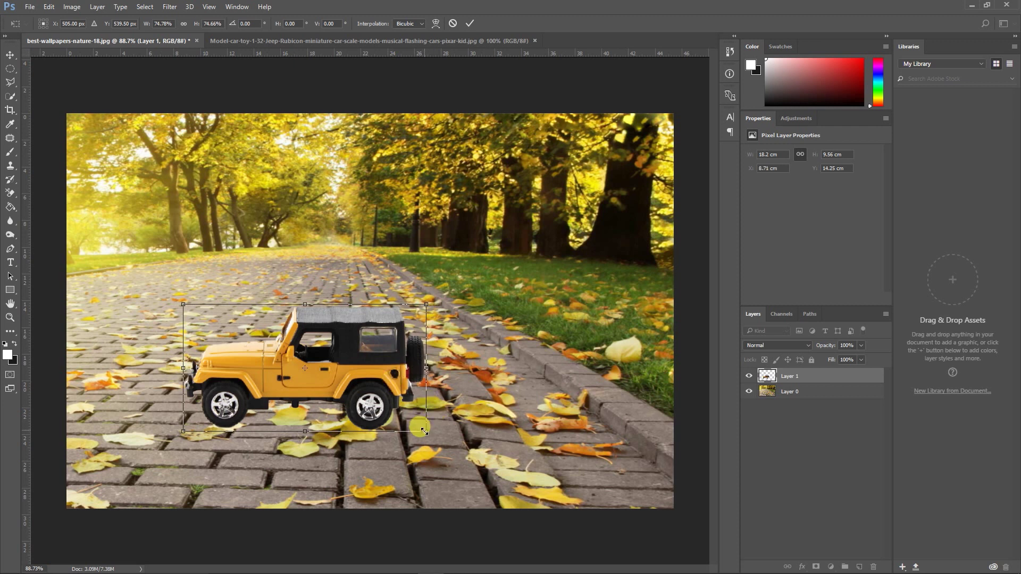
left_click_drag(424, 432, 417, 426)
left_click_drag(381, 392, 381, 395)
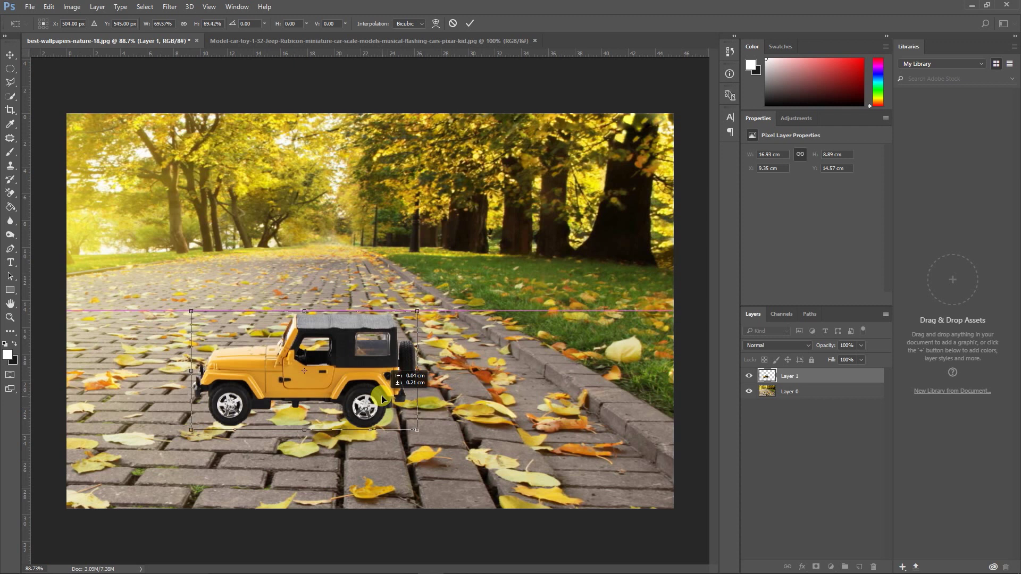
left_click_drag(381, 394, 381, 395)
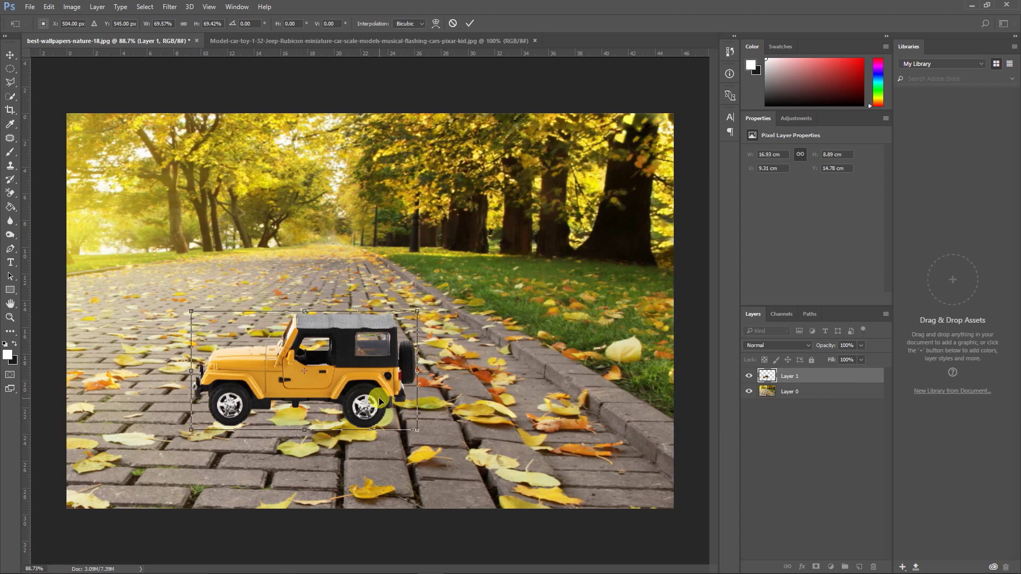
left_click(470, 23)
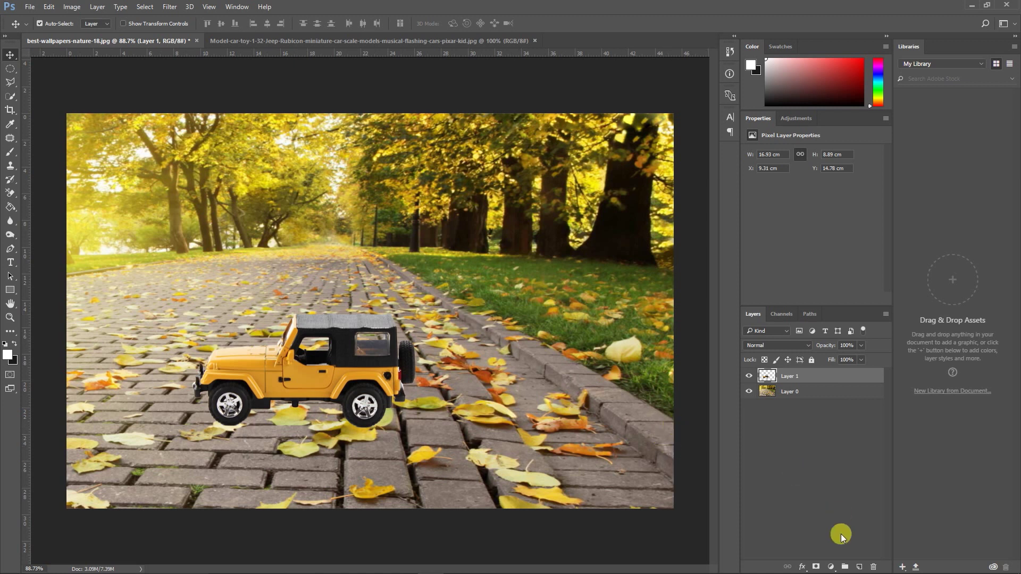
Add a layer mask to the jeep and paint black over the rear tyre so the leaf shows
left_click(816, 567)
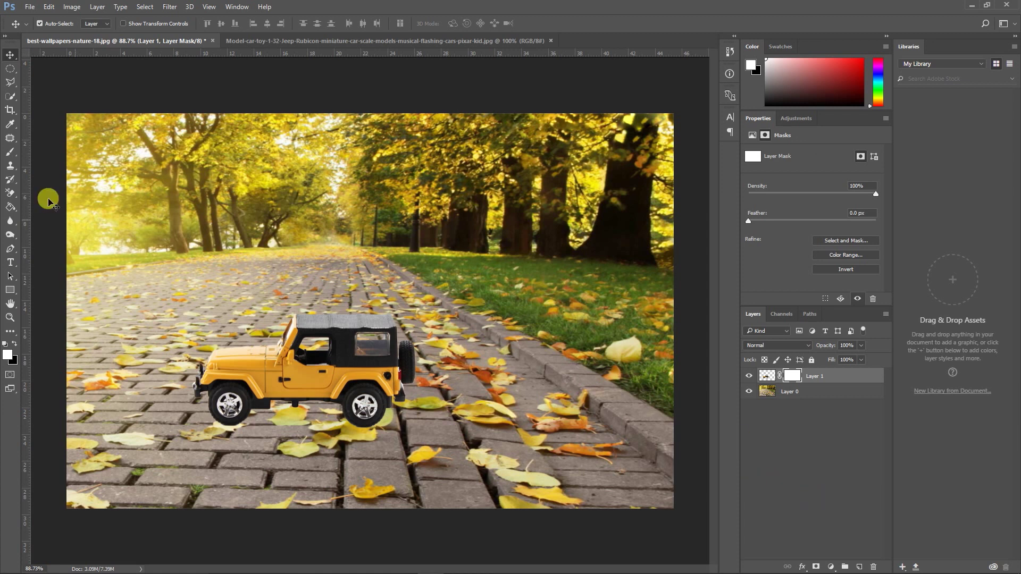
left_click(10, 152)
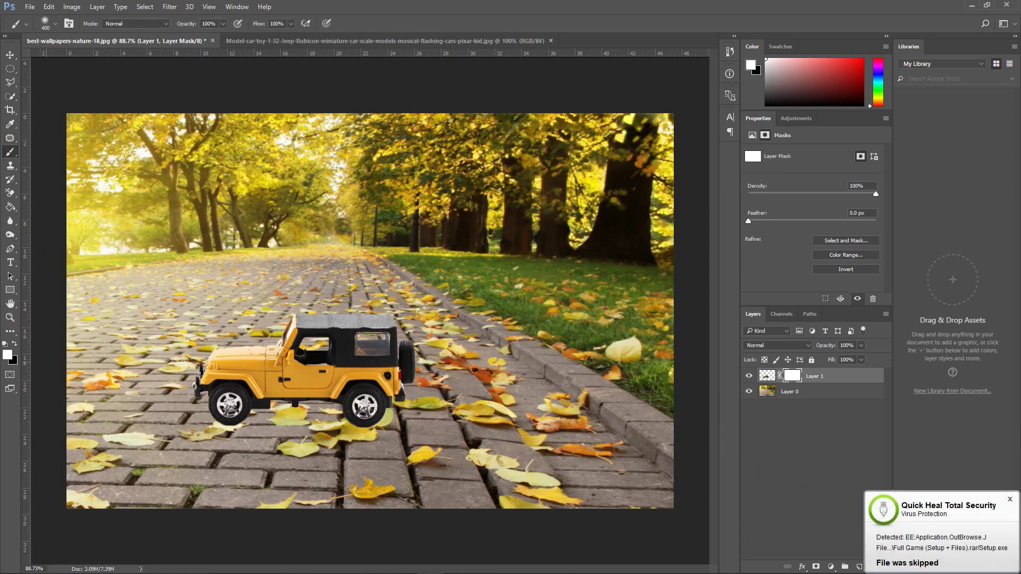
left_click(14, 344)
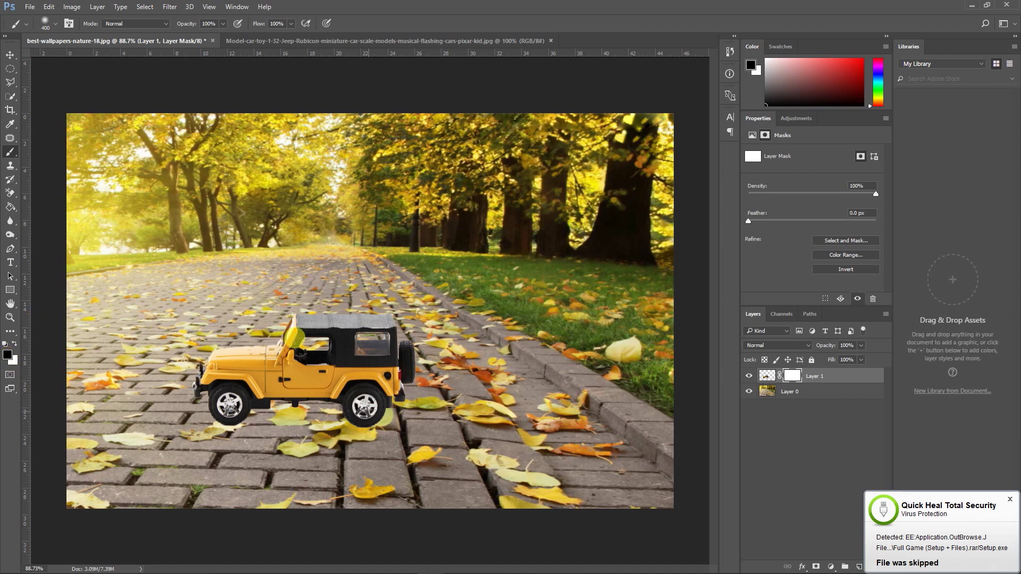
scroll(351, 404, "up", 3)
scroll(366, 437, "up", 6)
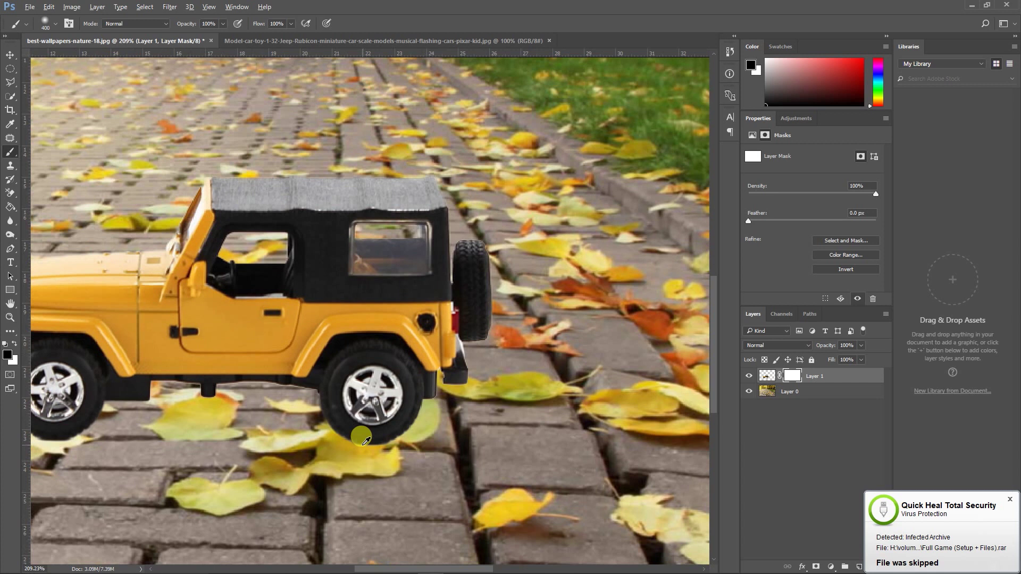
key("bracketleft")
key("bracketleft")
key("bracketleft")
key("bracketleft")
key("bracketleft")
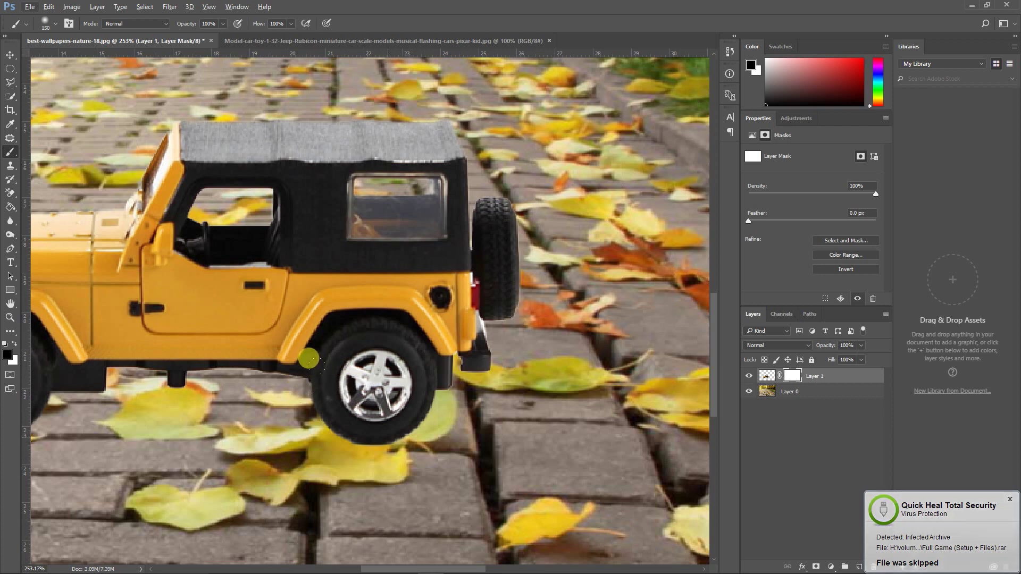
key("bracketleft")
key("bracketleft")
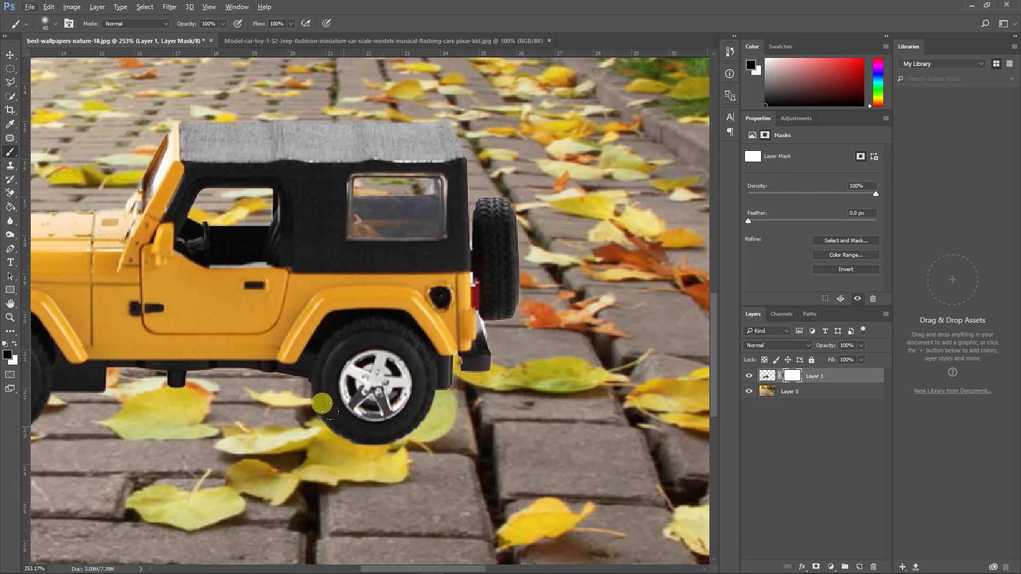
mouse_move(316, 407)
left_mouse_down()
mouse_move(330, 420)
mouse_move(372, 425)
mouse_move(351, 420)
mouse_move(374, 404)
mouse_move(417, 420)
mouse_move(396, 404)
mouse_move(403, 378)
mouse_move(422, 381)
mouse_move(387, 375)
mouse_move(374, 391)
mouse_move(399, 379)
mouse_move(314, 409)
mouse_move(399, 379)
mouse_move(356, 385)
mouse_move(396, 379)
mouse_move(417, 390)
mouse_move(419, 374)
mouse_move(385, 375)
mouse_move(335, 399)
mouse_move(392, 387)
mouse_move(340, 399)
mouse_move(394, 379)
mouse_move(341, 398)
mouse_move(384, 383)
mouse_move(348, 388)
mouse_move(380, 374)
mouse_move(370, 381)
mouse_move(387, 384)
left_mouse_up()
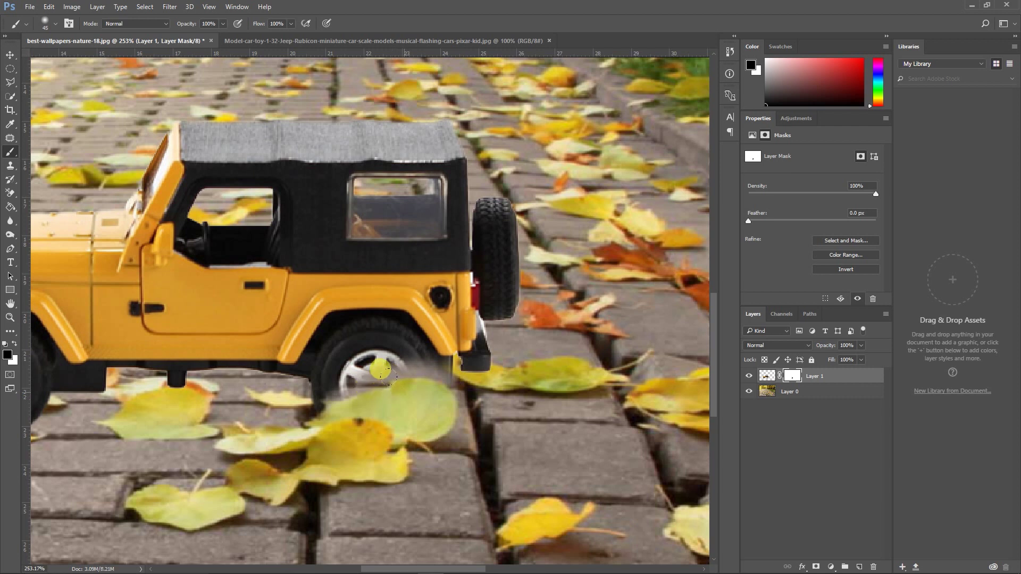
Paint white on the mask with a smaller brush to restore the rear hubcap and tyre
left_click(14, 343)
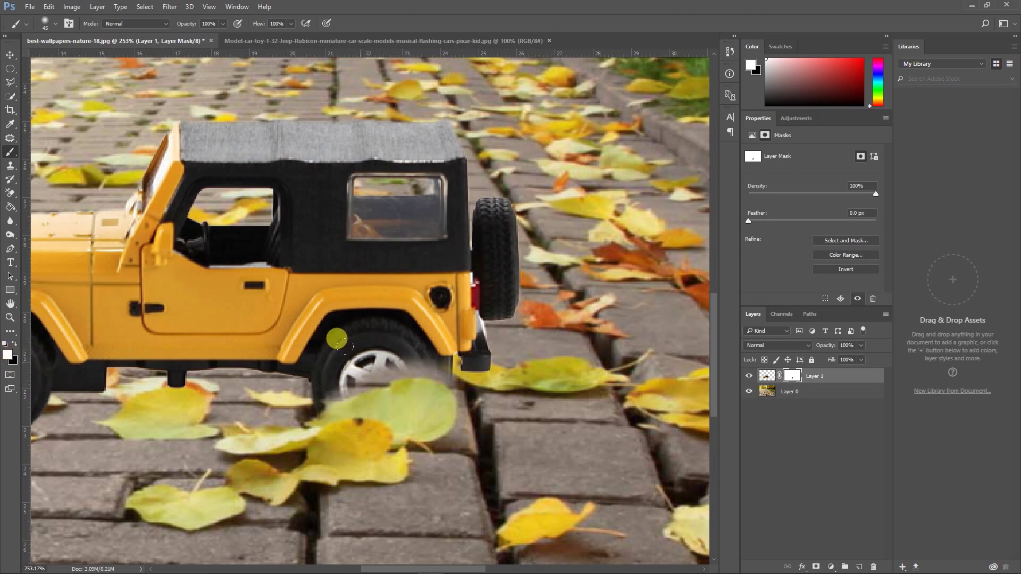
key("bracketleft")
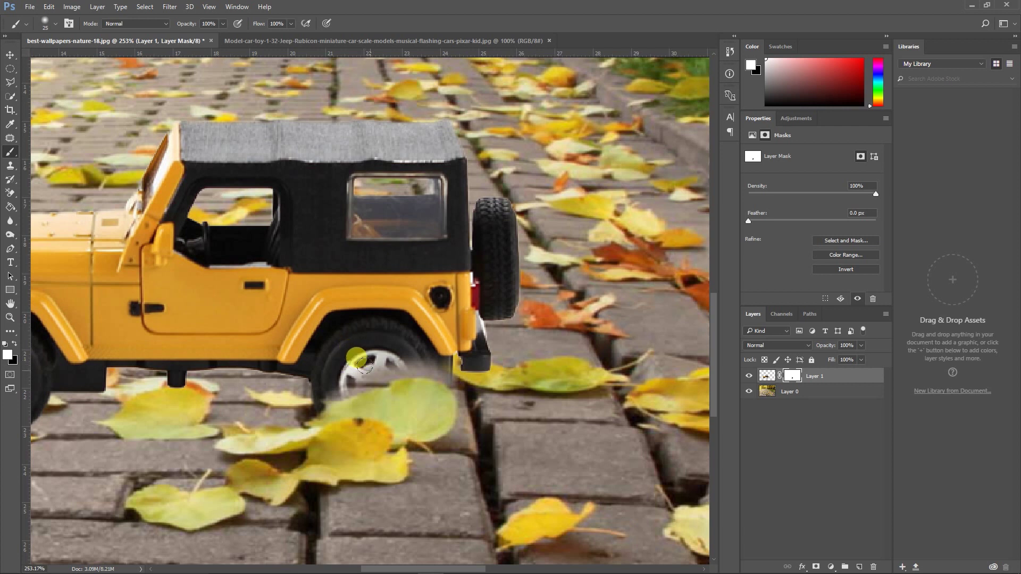
mouse_move(366, 363)
left_mouse_down()
mouse_move(323, 374)
mouse_move(335, 376)
left_mouse_up()
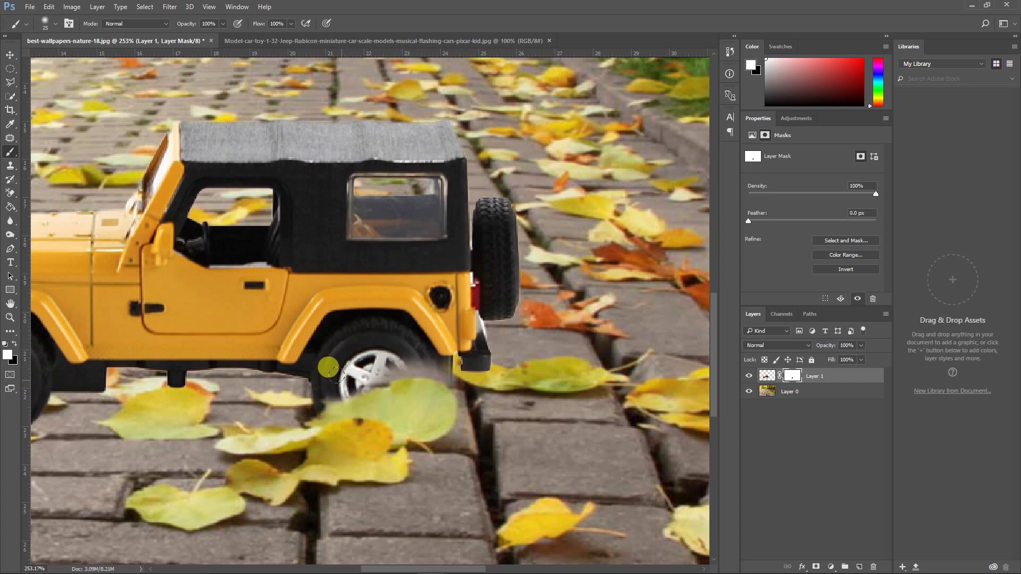
mouse_move(349, 379)
left_mouse_down()
mouse_move(422, 361)
mouse_move(415, 372)
mouse_move(452, 381)
mouse_move(402, 374)
mouse_move(346, 396)
mouse_move(322, 392)
mouse_move(355, 388)
left_mouse_up()
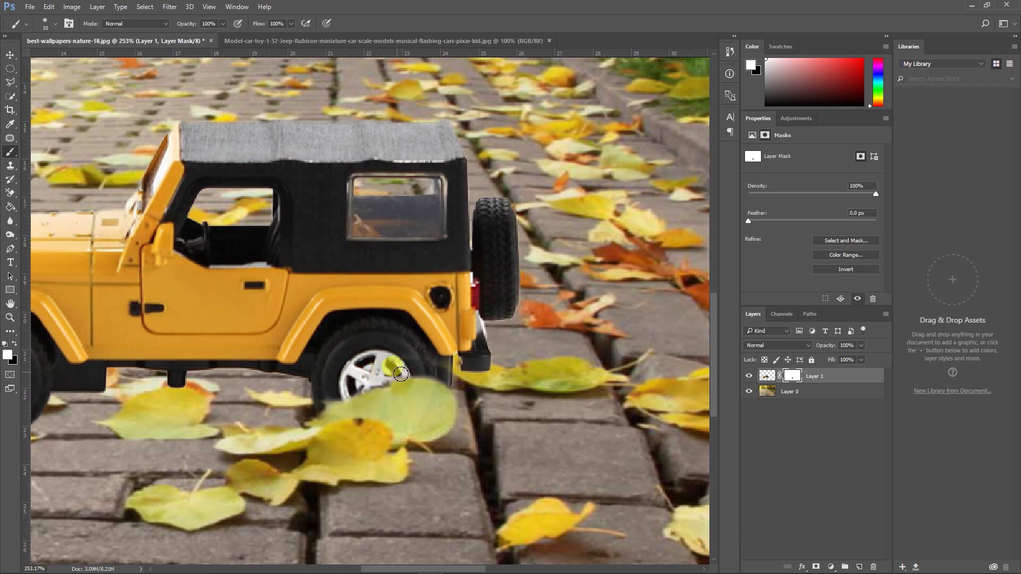
mouse_move(409, 374)
left_mouse_down()
mouse_move(451, 362)
mouse_move(454, 371)
mouse_move(441, 368)
mouse_move(459, 391)
mouse_move(443, 373)
mouse_move(405, 370)
mouse_move(324, 400)
mouse_move(313, 416)
mouse_move(322, 397)
mouse_move(383, 383)
mouse_move(406, 366)
mouse_move(465, 391)
mouse_move(423, 416)
mouse_move(454, 400)
mouse_move(407, 386)
mouse_move(360, 418)
left_mouse_up()
Paint black to tuck both wheel bottoms behind the foreground leaves
key("x")
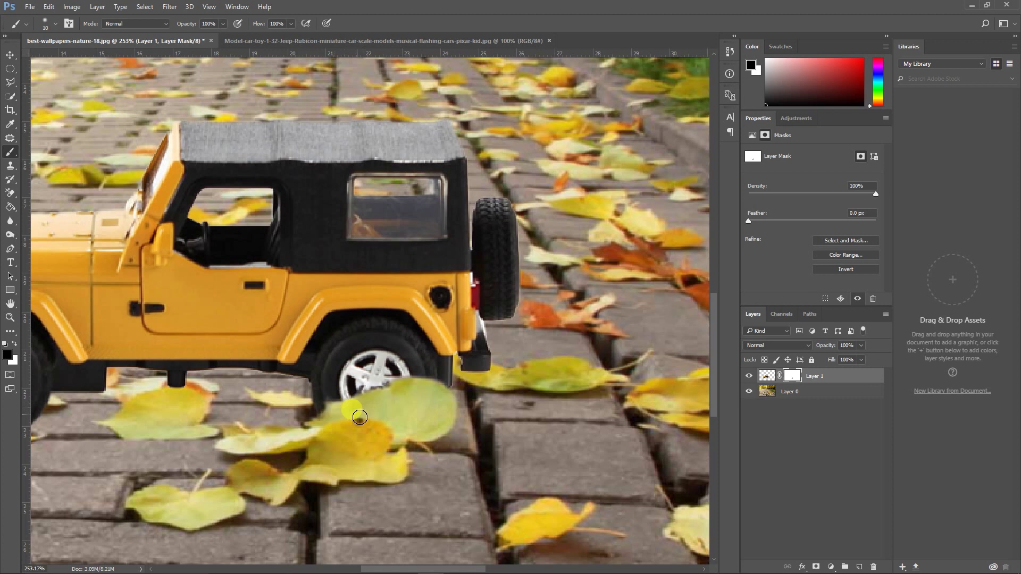
scroll(359, 417, "down", 5)
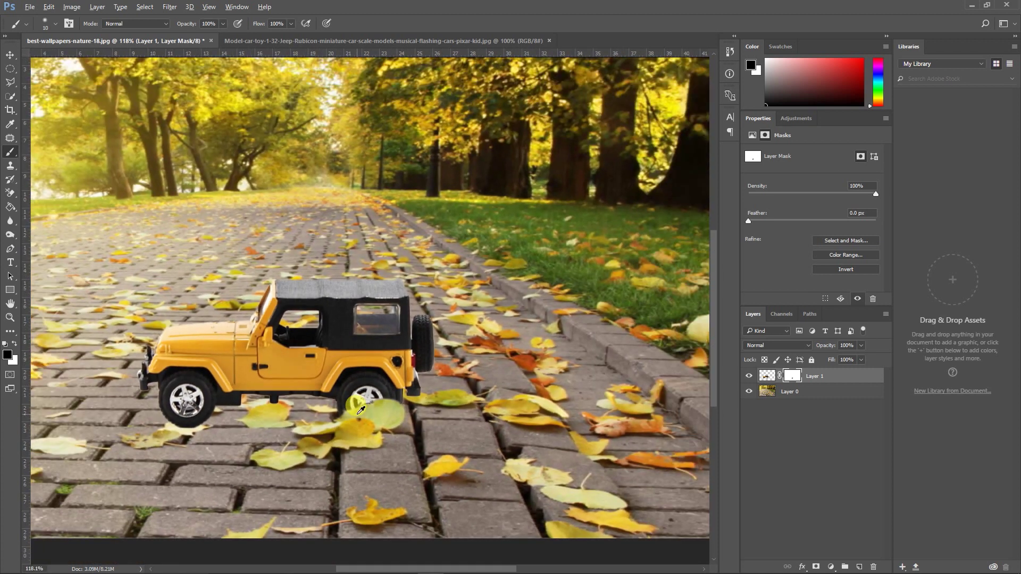
scroll(360, 410, "down", 3)
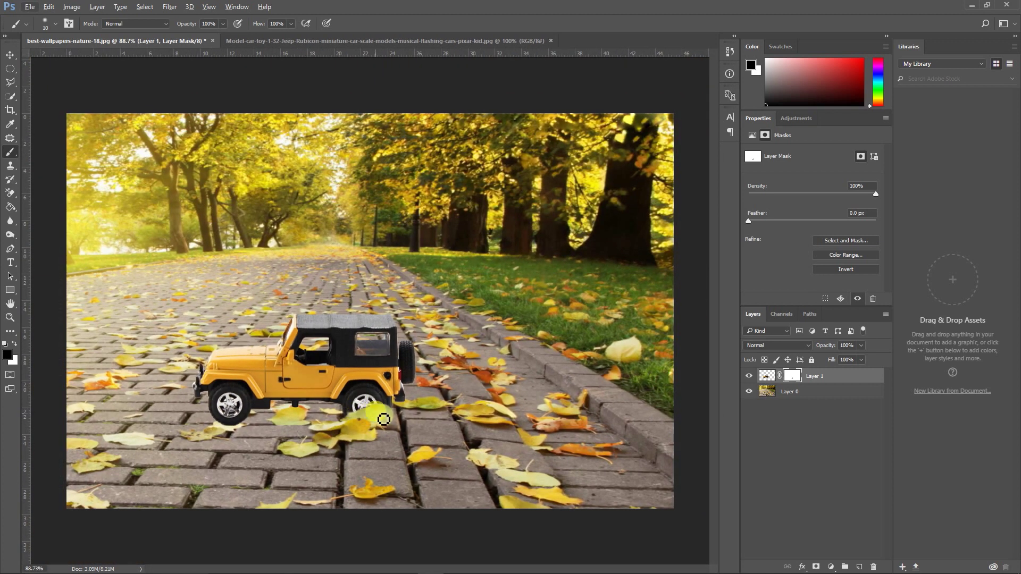
mouse_move(383, 420)
left_mouse_down()
mouse_move(358, 429)
mouse_move(386, 405)
mouse_move(347, 411)
mouse_move(386, 430)
mouse_move(297, 421)
mouse_move(381, 415)
mouse_move(377, 432)
mouse_move(282, 420)
mouse_move(385, 410)
mouse_move(351, 425)
mouse_move(355, 408)
mouse_move(347, 418)
mouse_move(244, 422)
mouse_move(408, 425)
mouse_move(289, 429)
mouse_move(316, 436)
mouse_move(339, 418)
left_mouse_up()
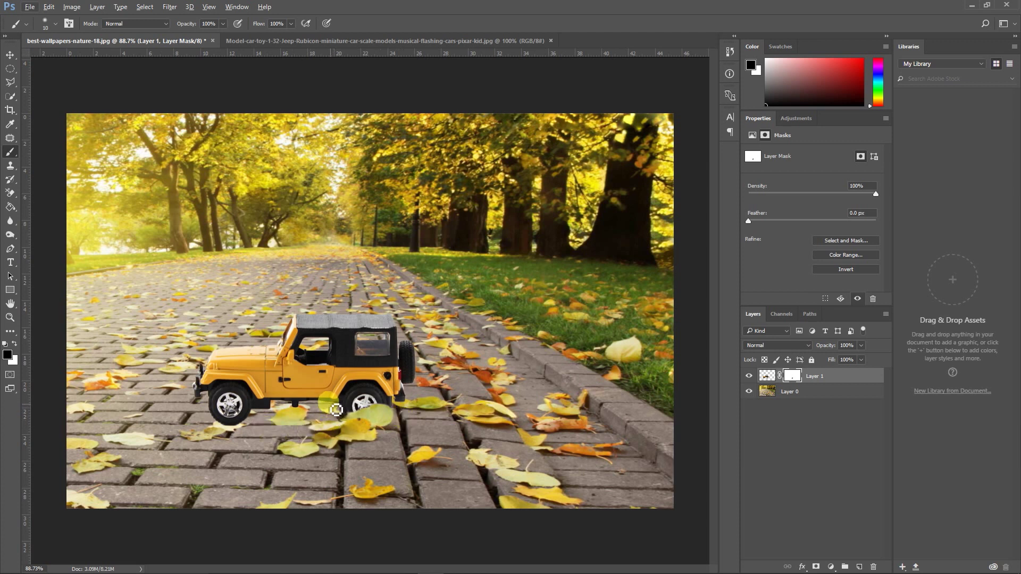
mouse_move(336, 409)
left_mouse_down()
mouse_move(307, 403)
mouse_move(315, 428)
mouse_move(249, 429)
left_mouse_up()
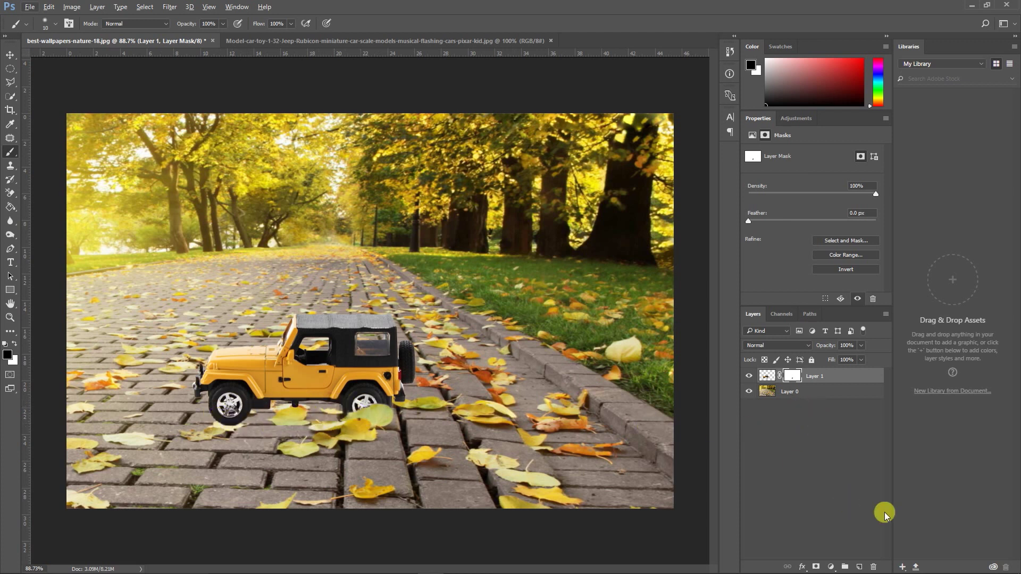
Add a new Layer 2 and set a larger black brush to 48% opacity
left_click(859, 567)
key("x")
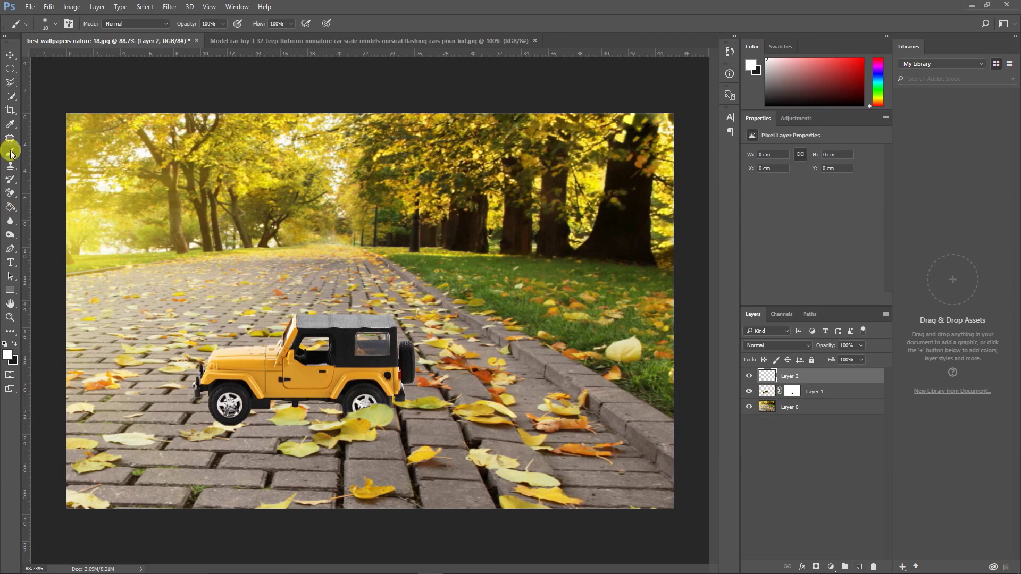
left_click(15, 344)
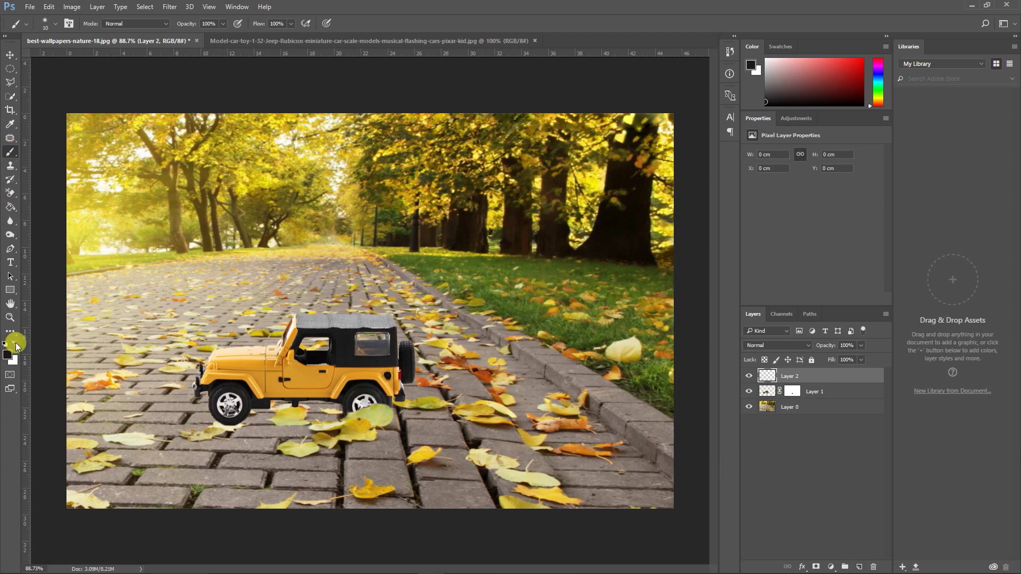
left_click(220, 25)
key("bracketright")
mouse_move(241, 396)
left_mouse_down()
mouse_move(249, 407)
mouse_move(222, 430)
left_mouse_up()
key("bracketright")
Paint shadow under the front wheel, between the wheels and behind the rear wheel
key("ctrl+z")
key("ctrl+z")
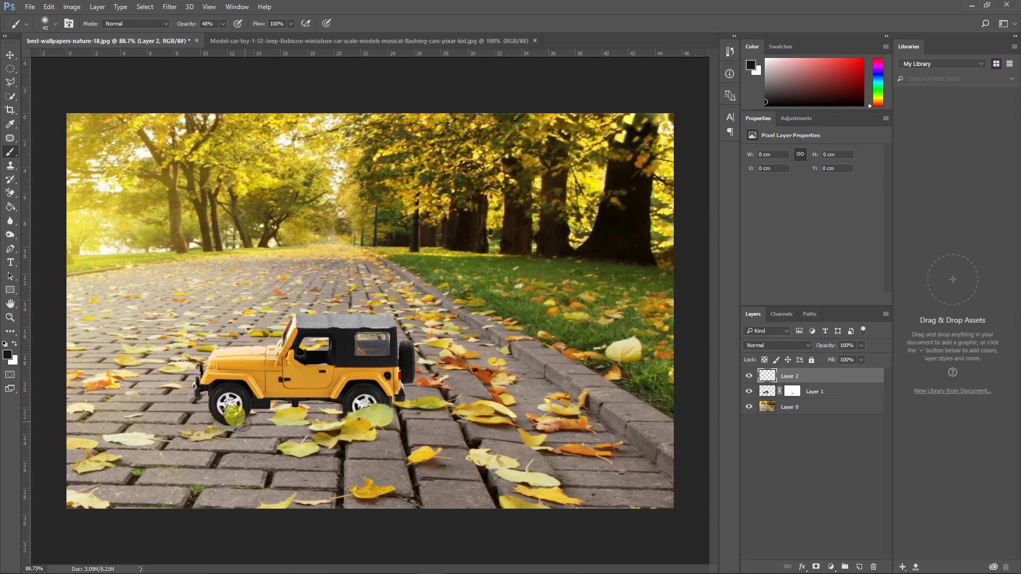
left_click_drag(232, 420, 243, 426)
key("ctrl+z")
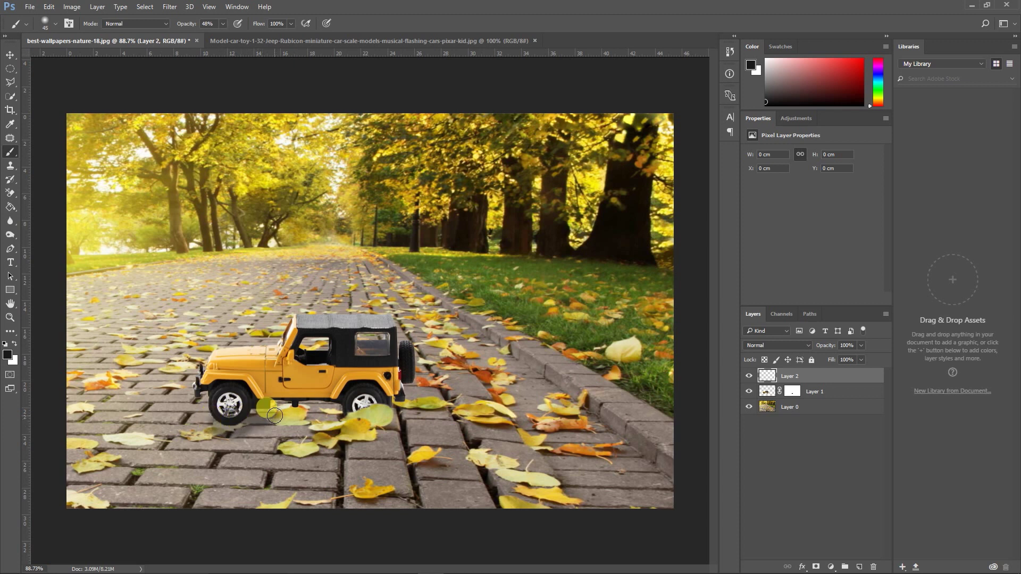
mouse_move(288, 398)
left_mouse_down()
mouse_move(295, 405)
mouse_move(249, 418)
mouse_move(329, 409)
left_mouse_up()
key("ctrl+z")
key("ctrl+z")
key("ctrl+z")
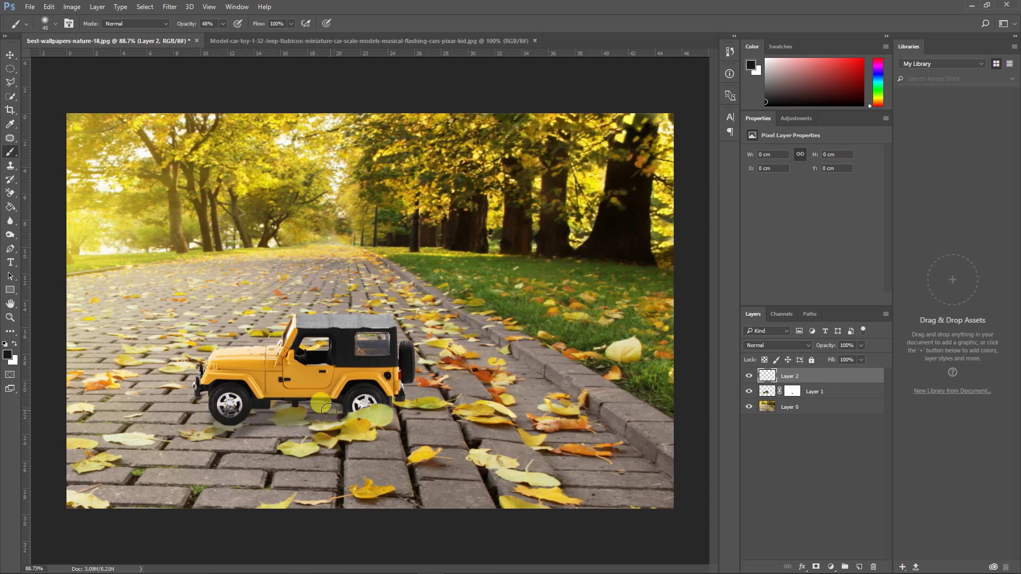
key("ctrl+z")
left_click_drag(392, 398, 404, 419)
key("ctrl+z")
Deepen the shadow with small dabs around the front and rear wheels
key("ctrl+z")
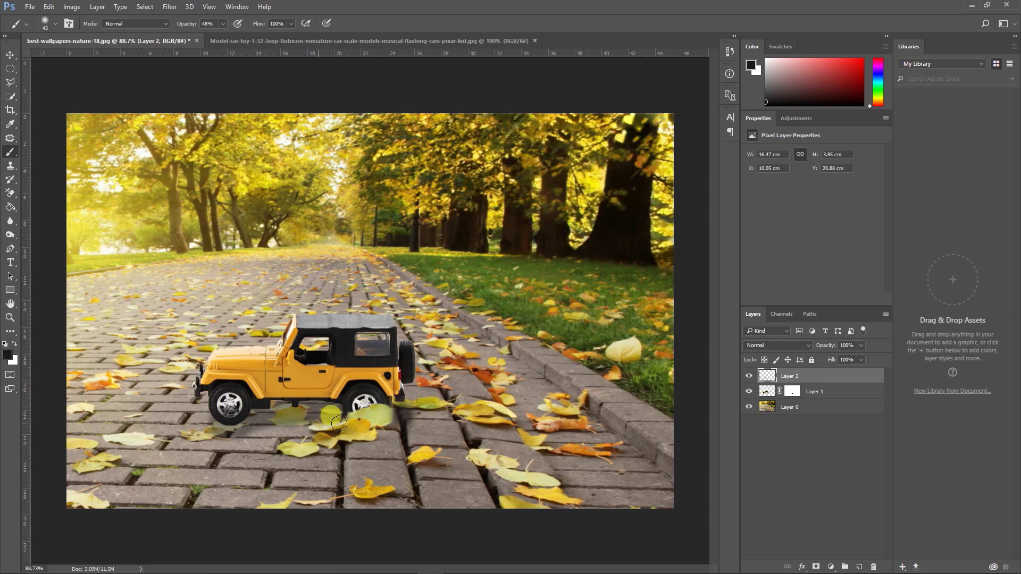
left_click_drag(321, 402, 329, 411)
key("ctrl+z")
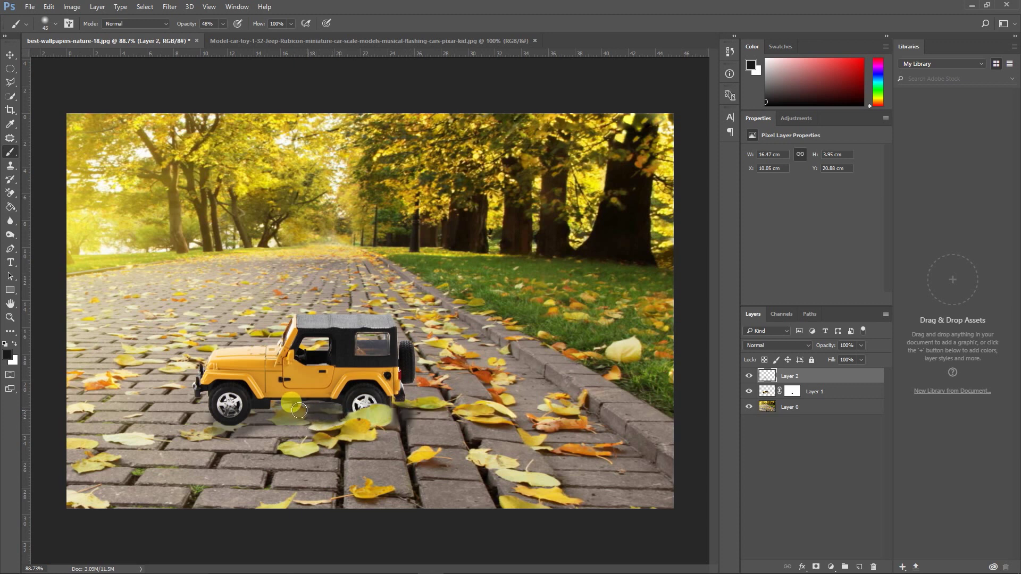
left_click(257, 421)
key("ctrl+z")
left_click(247, 421)
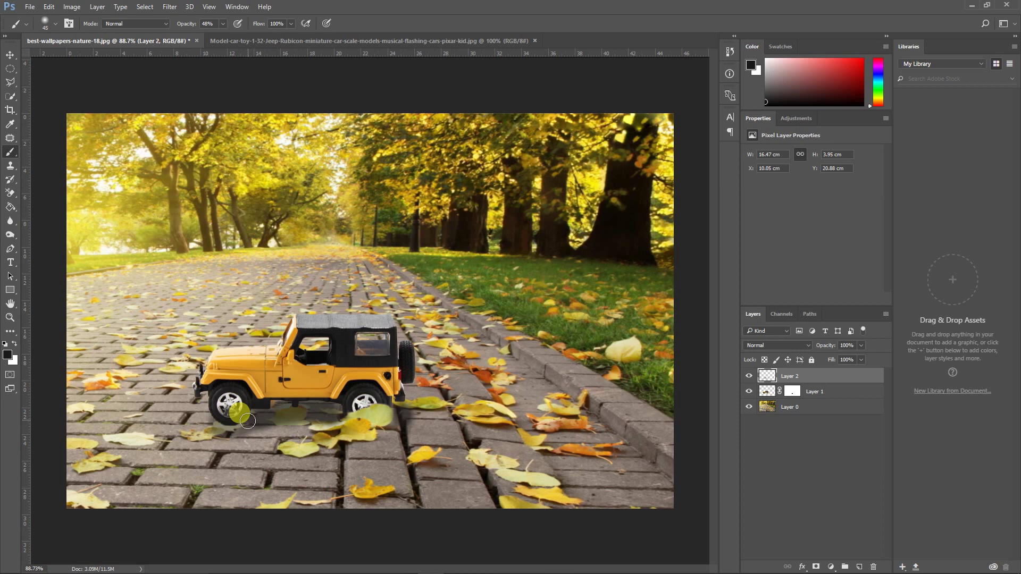
key("ctrl+z")
left_click(248, 419)
key("ctrl+z")
left_click(237, 421)
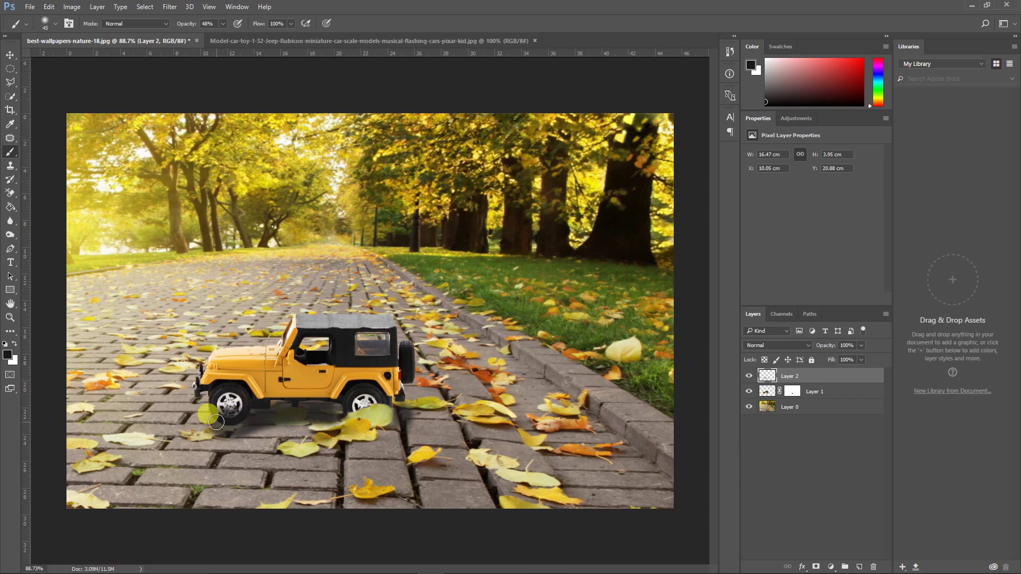
key("ctrl+z")
left_click(256, 422)
key("ctrl+z")
left_click(341, 412)
key("ctrl+z")
left_click(240, 423)
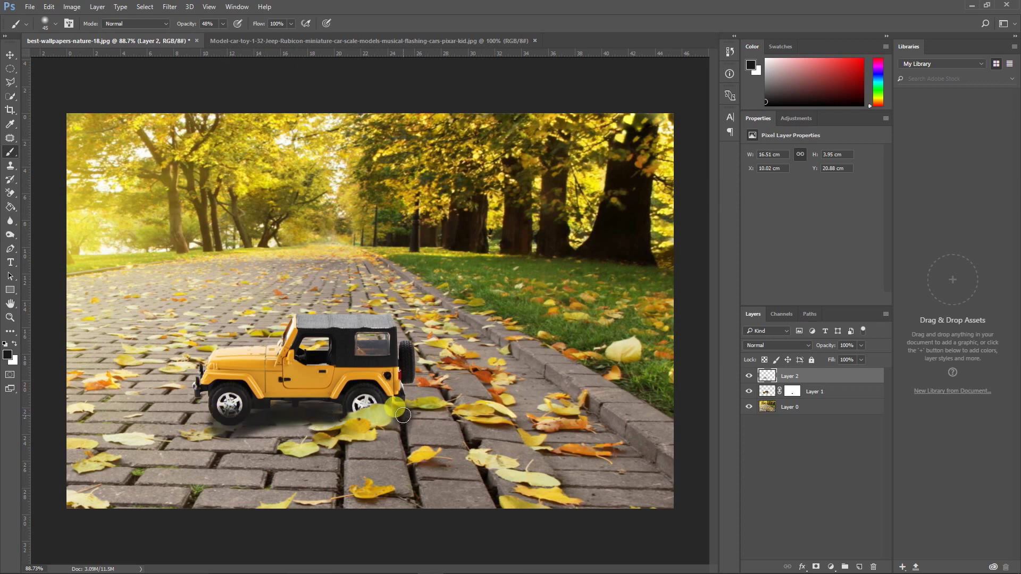
Lower Layer 2's opacity to 76% and undo a stray mark on the windshield
left_click(860, 345)
left_click_drag(857, 356, 850, 356)
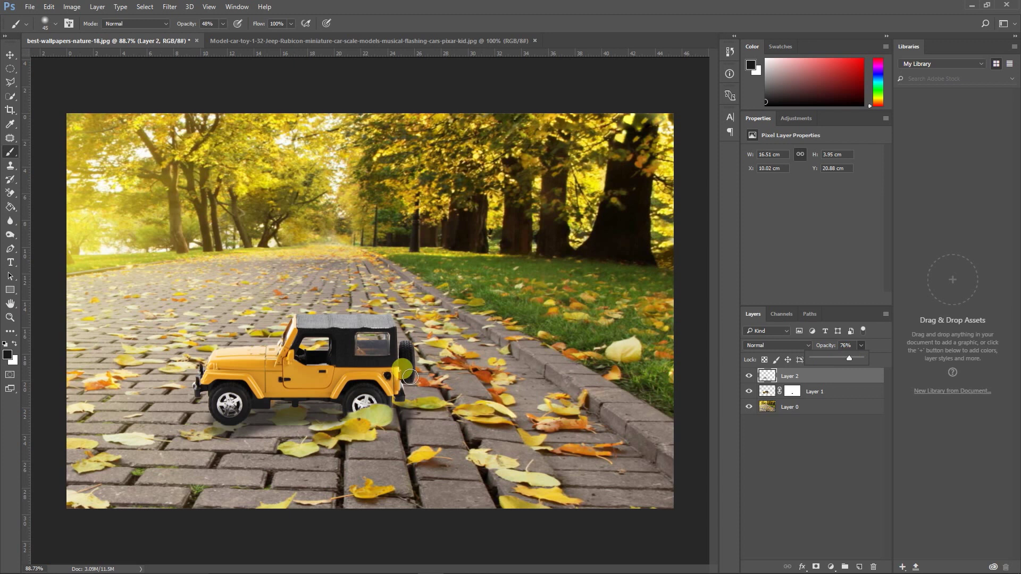
scroll(412, 375, "down", 1)
scroll(414, 373, "up", 1)
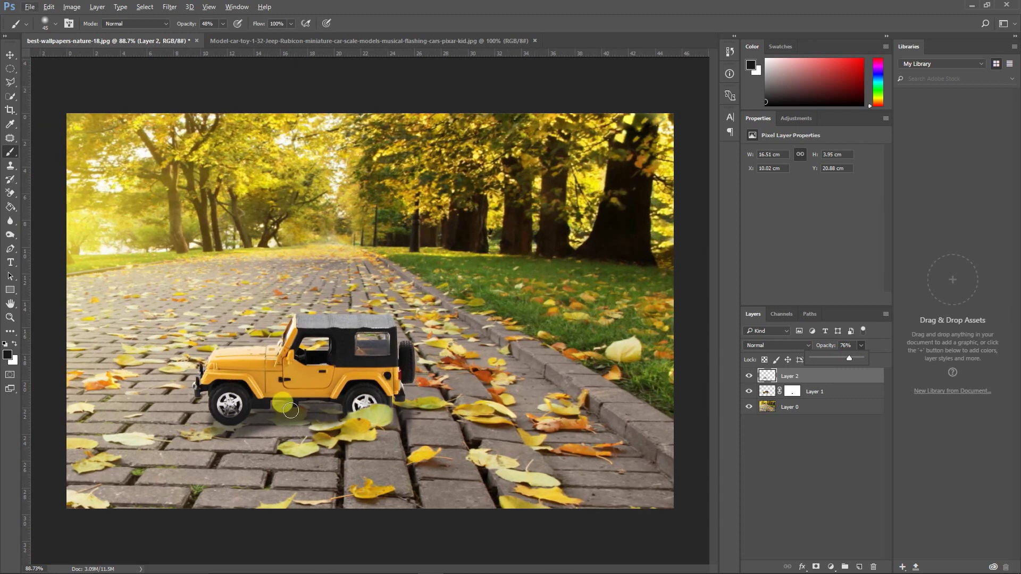
left_click_drag(282, 340, 298, 354)
key("ctrl+z")
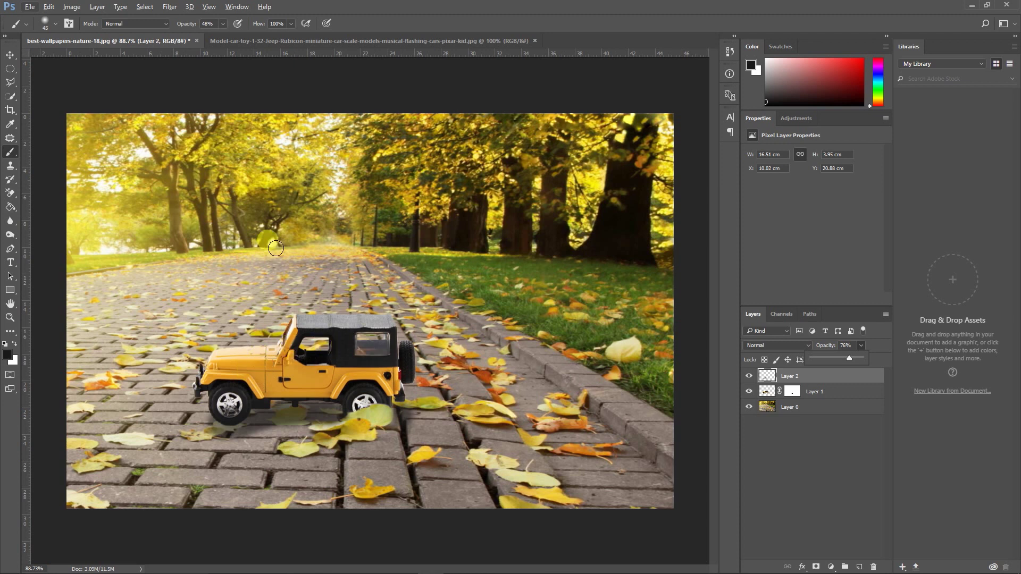
left_click(14, 56)
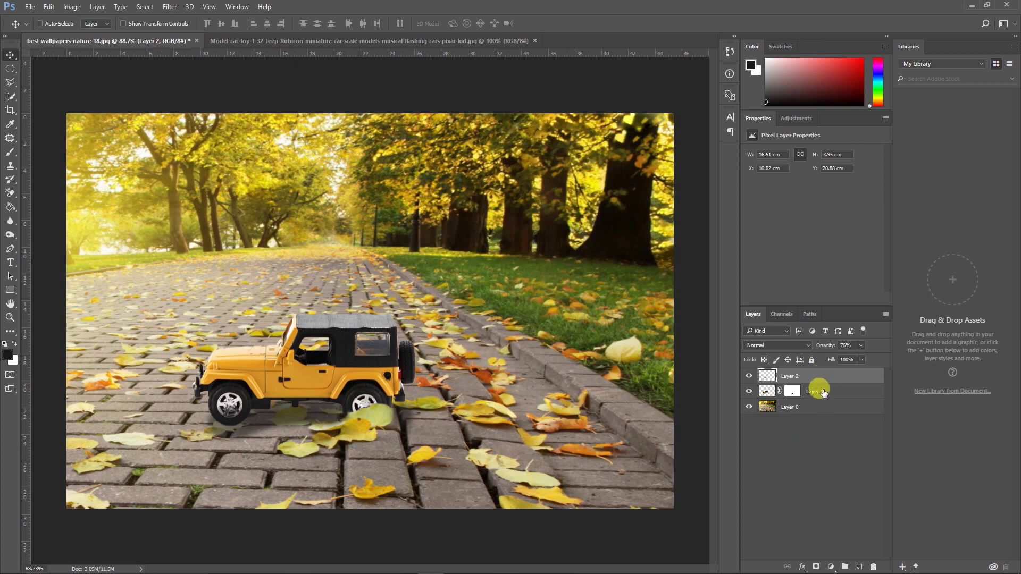
Group all three layers and name the group 'minature'
left_click(814, 405, "shift")
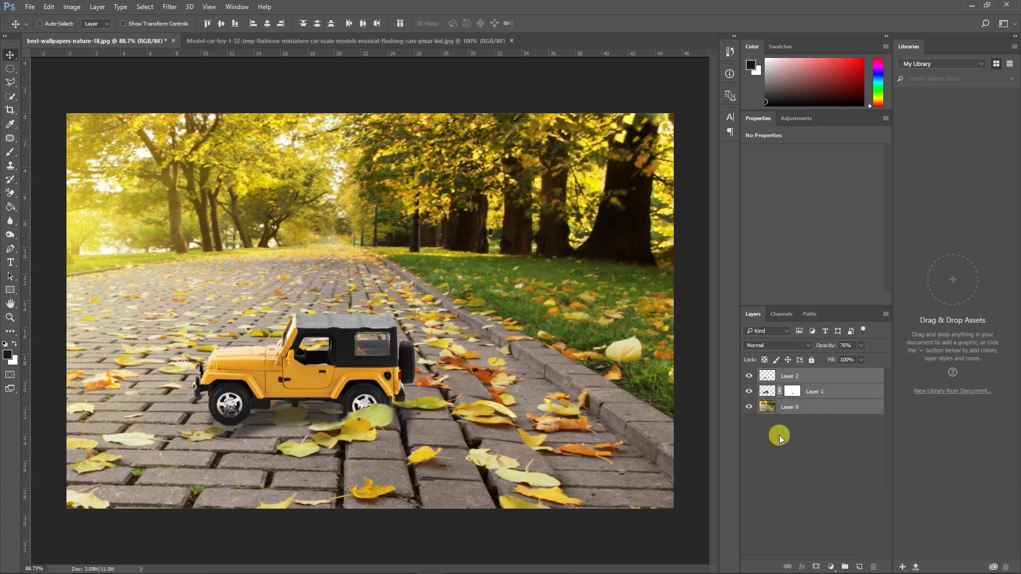
key("ctrl+g")
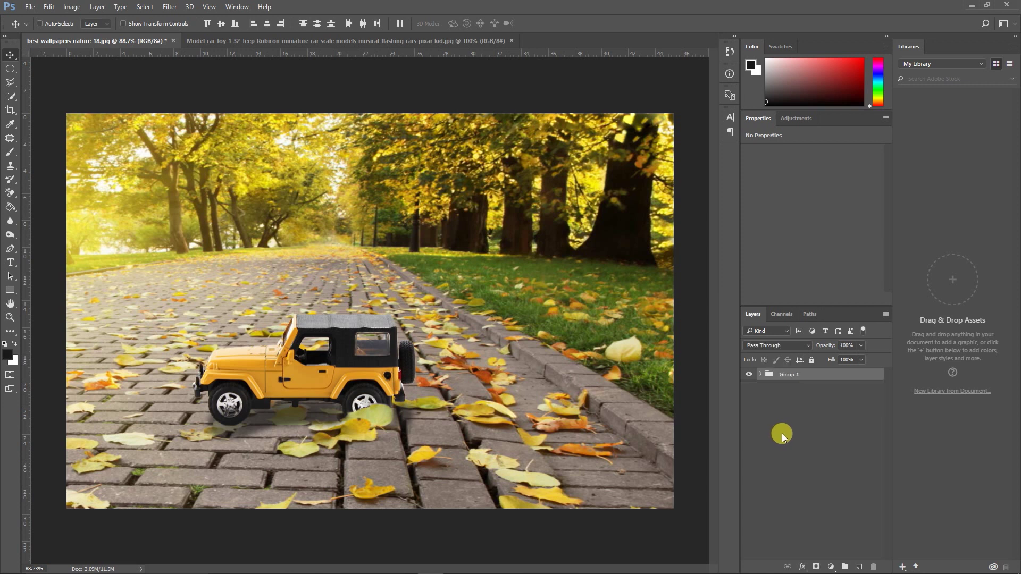
double_click(789, 375)
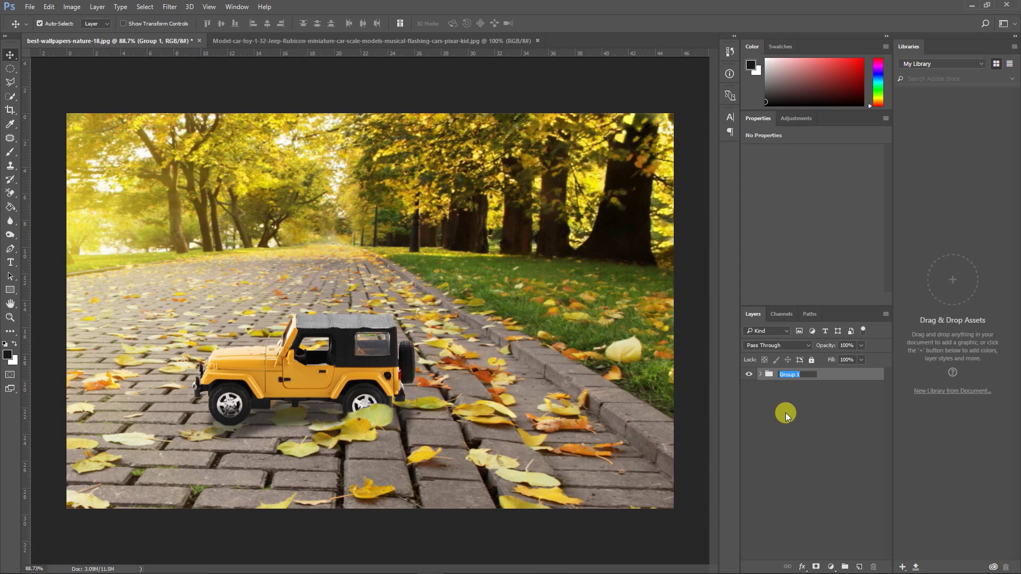
type("minature")
key("Return")
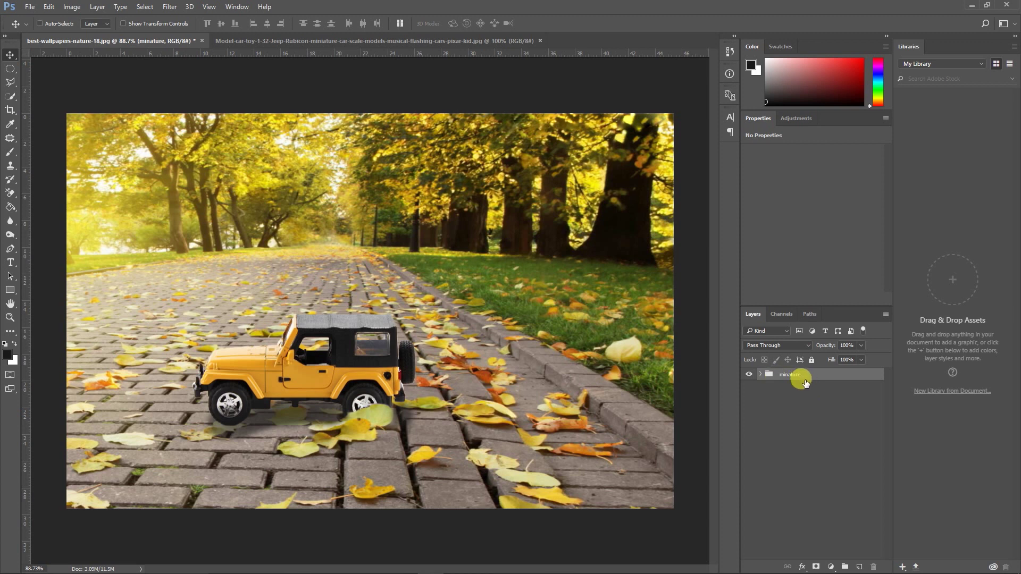
Create a merged copy layer 'minature (merged)' above the group with Ctrl+Alt+E
key("ctrl+alt+e")
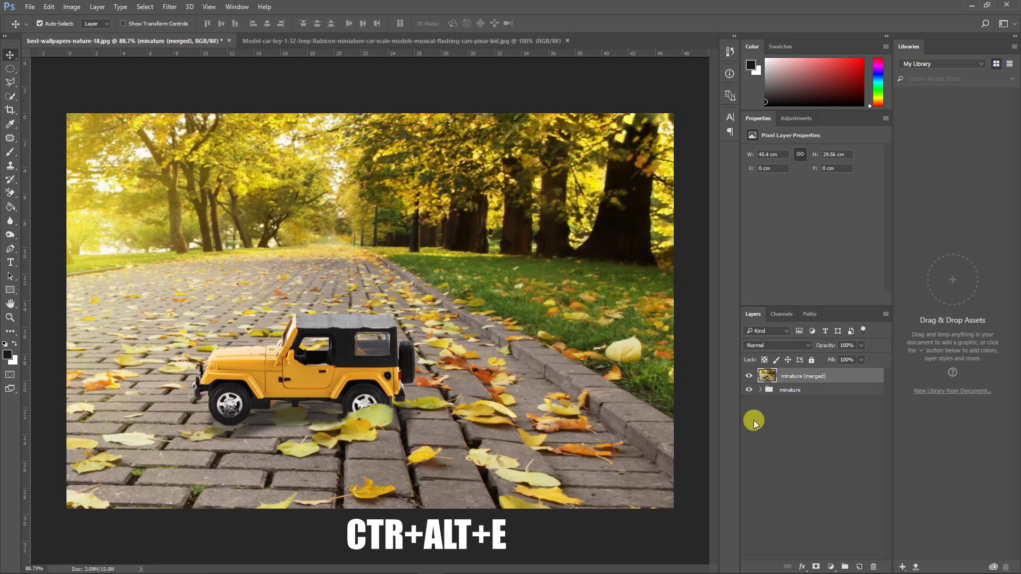
left_click(760, 391)
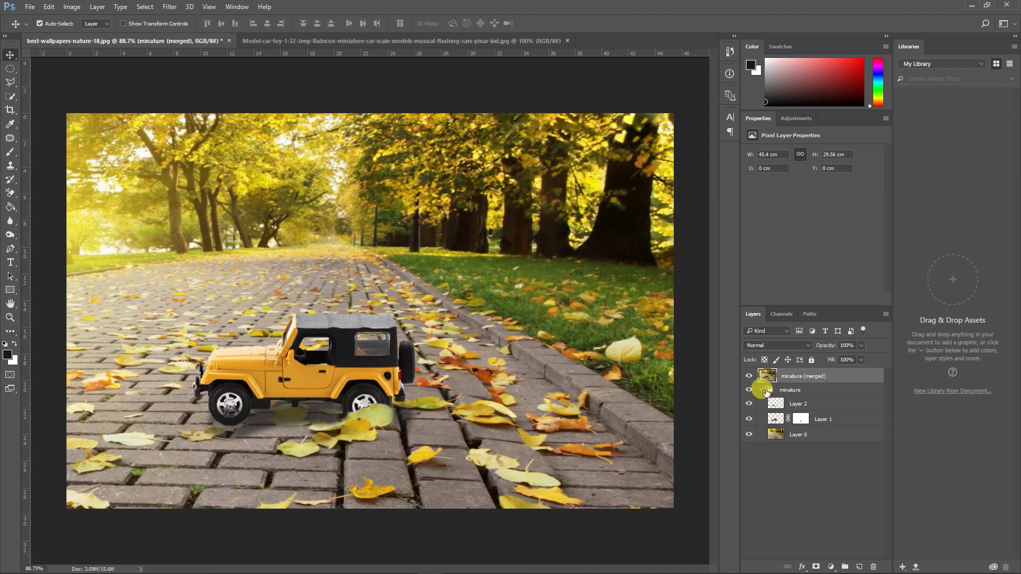
left_click(760, 389)
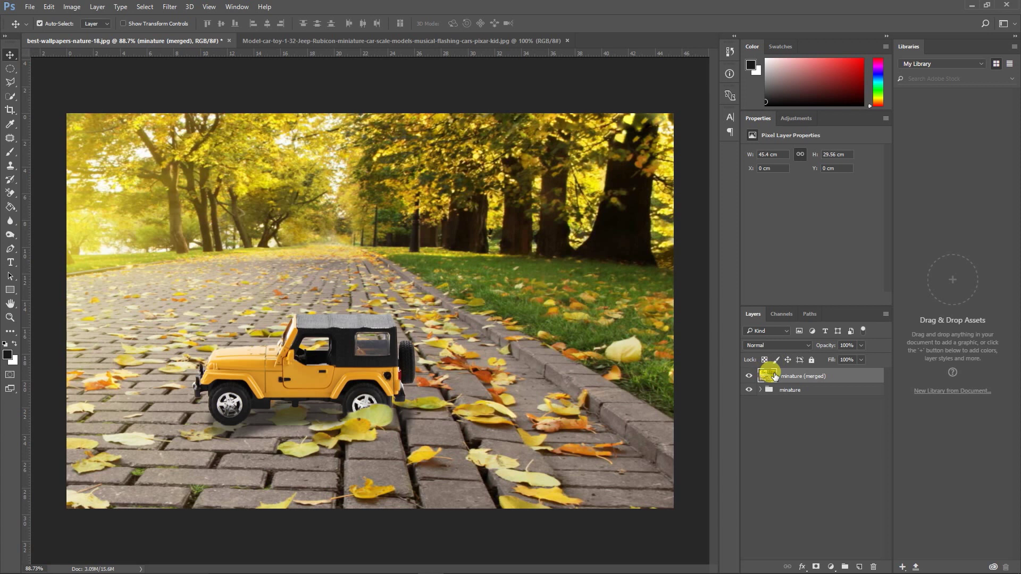
left_click(10, 376)
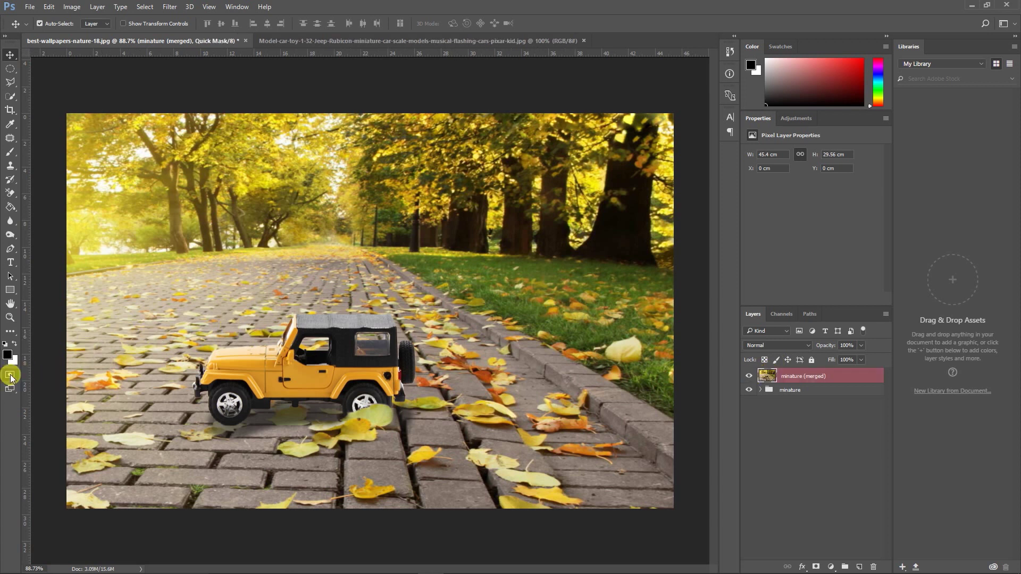
Set the brush to size 300 at 100% opacity
left_click(11, 153)
left_click_drag(126, 274, 150, 283)
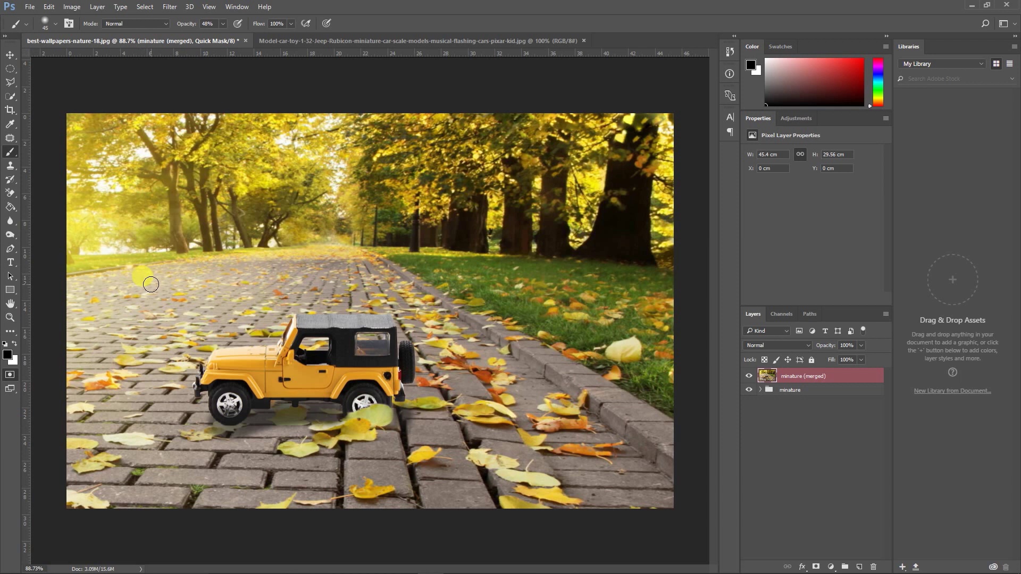
key("bracketright")
key("bracketright")
key("bracketright")
key("bracketright")
key("bracketright")
key("bracketright")
key("bracketright")
key("bracketright")
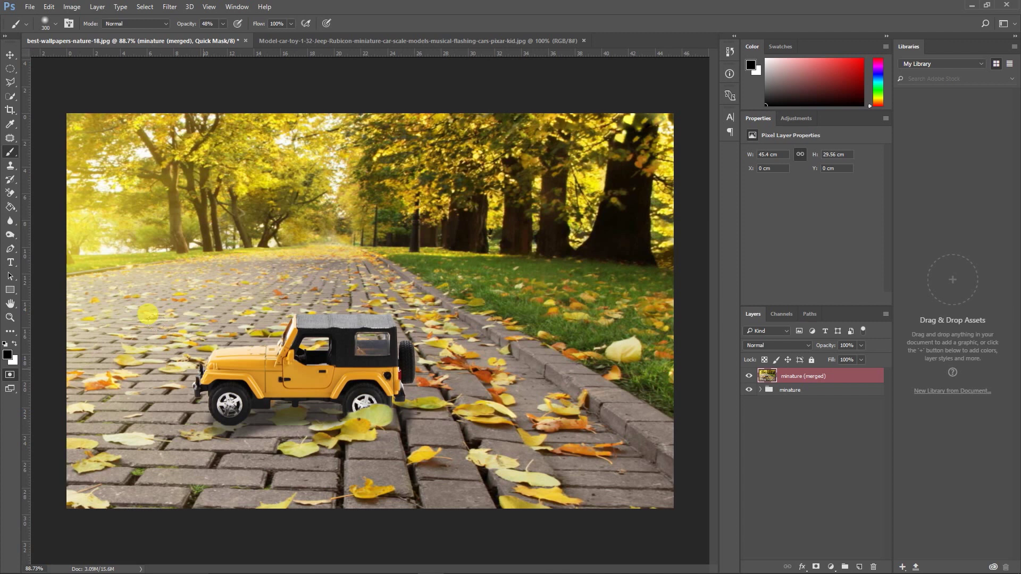
key("bracketleft")
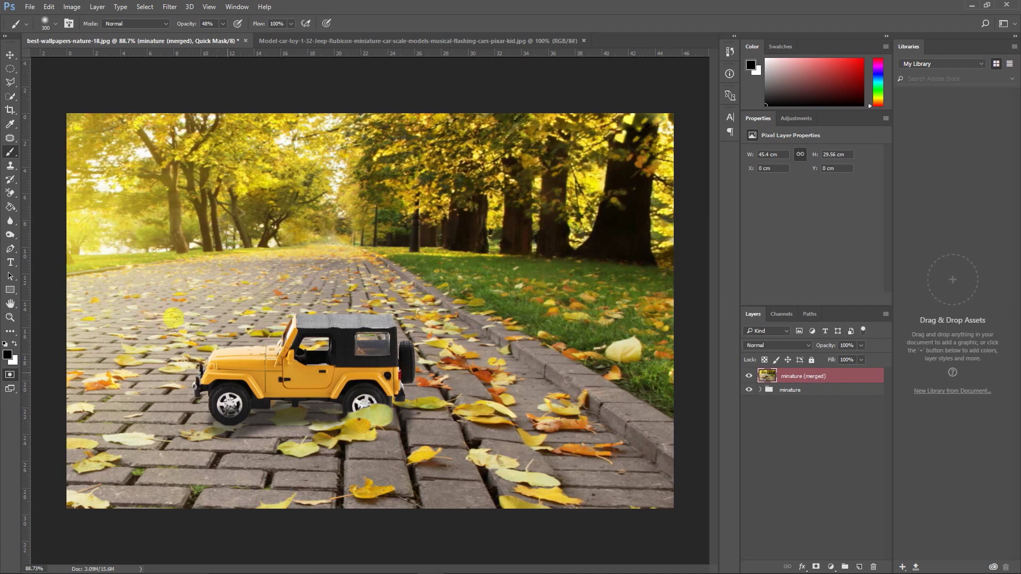
left_click(222, 23)
left_click_drag(221, 35, 250, 36)
Paint a Quick Mask over the jeep and surrounding path, then convert it to a selection
key("q")
mouse_move(155, 340)
left_mouse_down()
mouse_move(229, 376)
mouse_move(241, 322)
mouse_move(359, 340)
mouse_move(326, 314)
mouse_move(356, 319)
mouse_move(139, 318)
mouse_move(399, 329)
mouse_move(265, 304)
mouse_move(155, 330)
mouse_move(339, 308)
mouse_move(230, 309)
mouse_move(163, 316)
mouse_move(345, 317)
mouse_move(190, 316)
mouse_move(248, 310)
mouse_move(336, 307)
mouse_move(319, 319)
mouse_move(174, 325)
mouse_move(374, 307)
mouse_move(240, 314)
mouse_move(253, 303)
mouse_move(161, 318)
mouse_move(275, 299)
mouse_move(318, 310)
mouse_move(176, 312)
mouse_move(326, 308)
mouse_move(335, 298)
mouse_move(390, 310)
mouse_move(323, 298)
mouse_move(170, 303)
mouse_move(133, 324)
mouse_move(164, 305)
mouse_move(374, 306)
mouse_move(321, 310)
mouse_move(307, 286)
mouse_move(221, 291)
mouse_move(239, 307)
mouse_move(250, 301)
left_mouse_up()
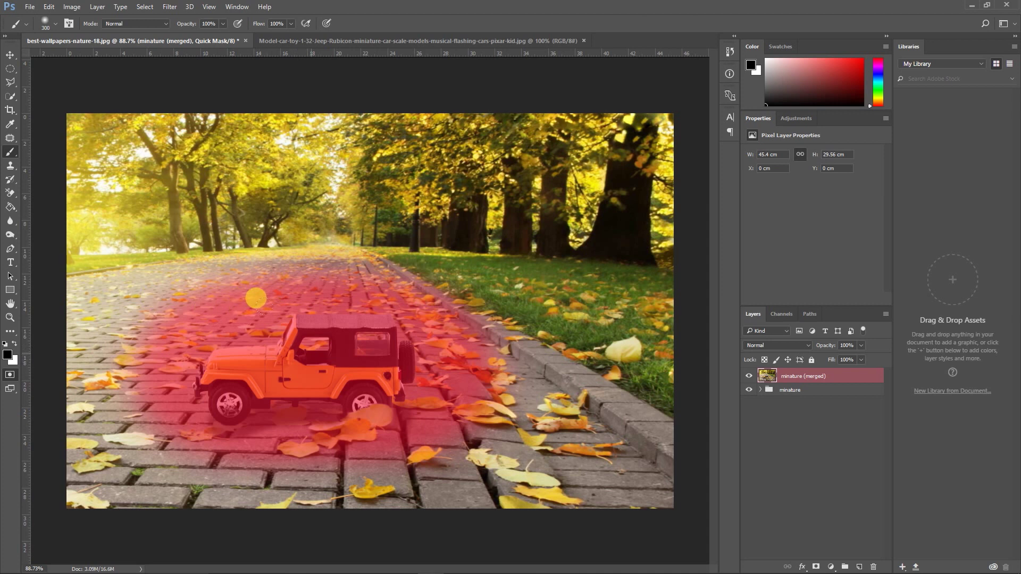
mouse_move(256, 298)
left_mouse_down()
mouse_move(287, 303)
mouse_move(247, 304)
left_mouse_up()
left_click(9, 377)
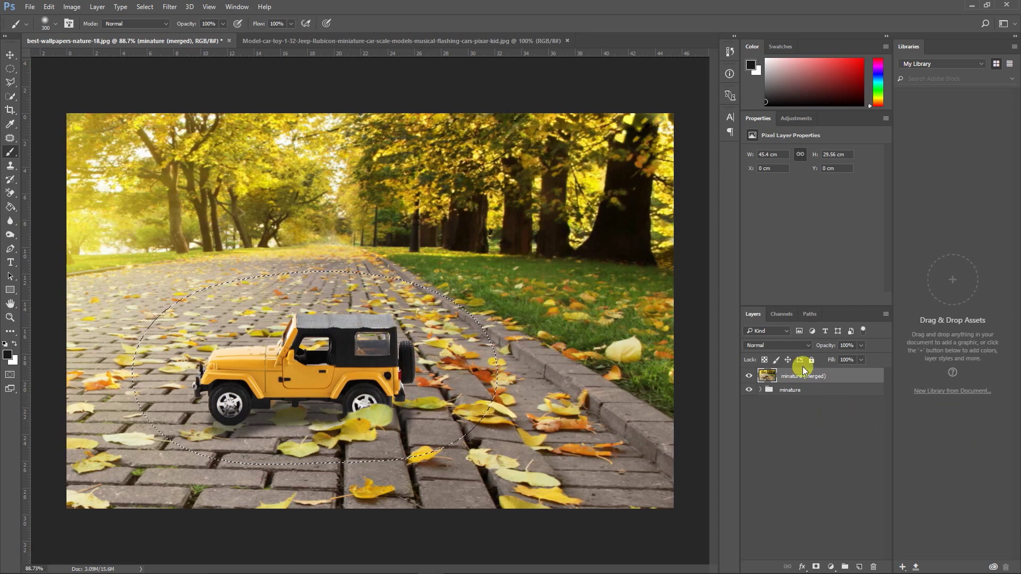
Store the soft ellipse as a white-on-black Alpha 1 channel, then reselect the merged layer
left_click(787, 314)
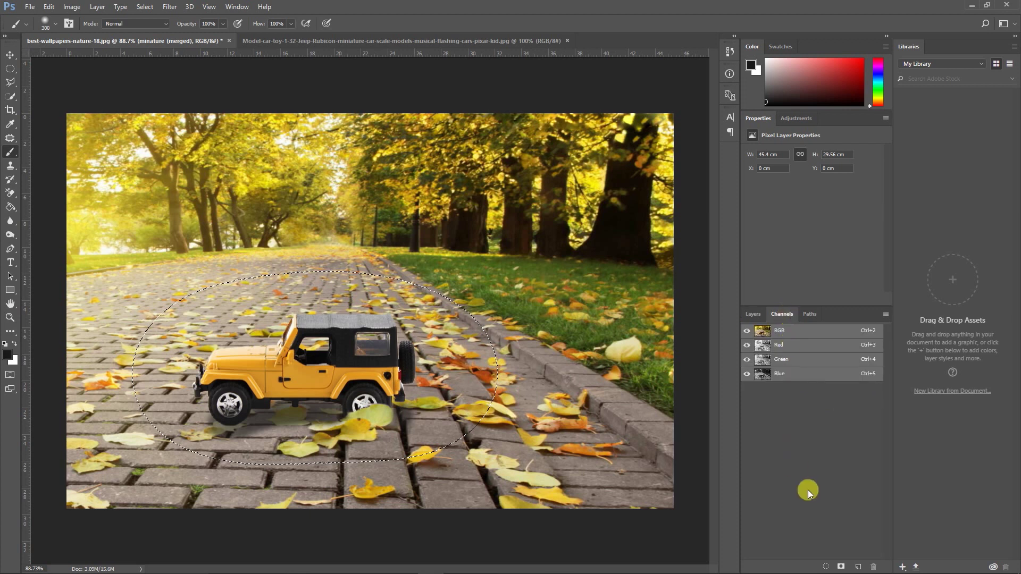
left_click(858, 566)
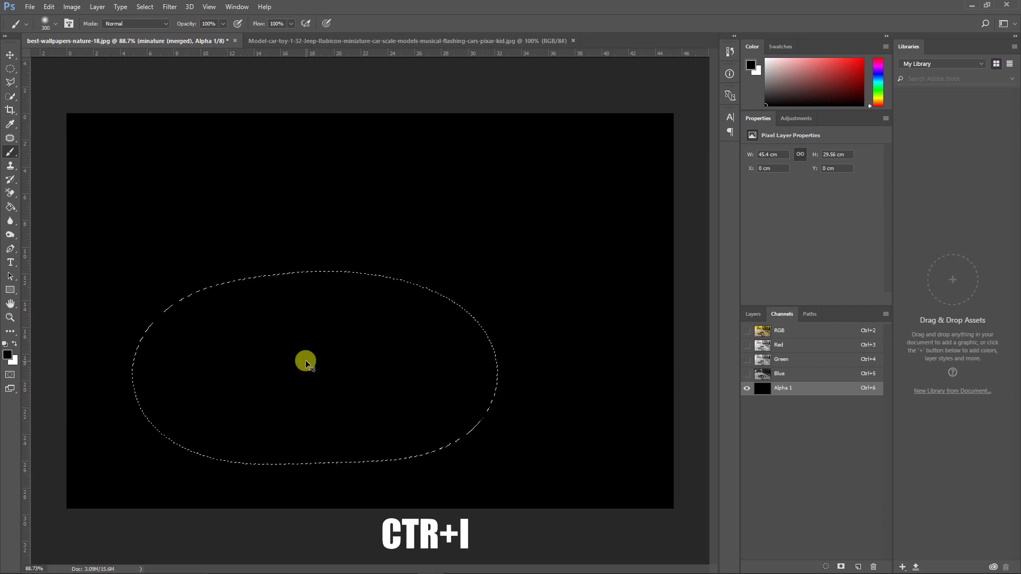
key("ctrl+i")
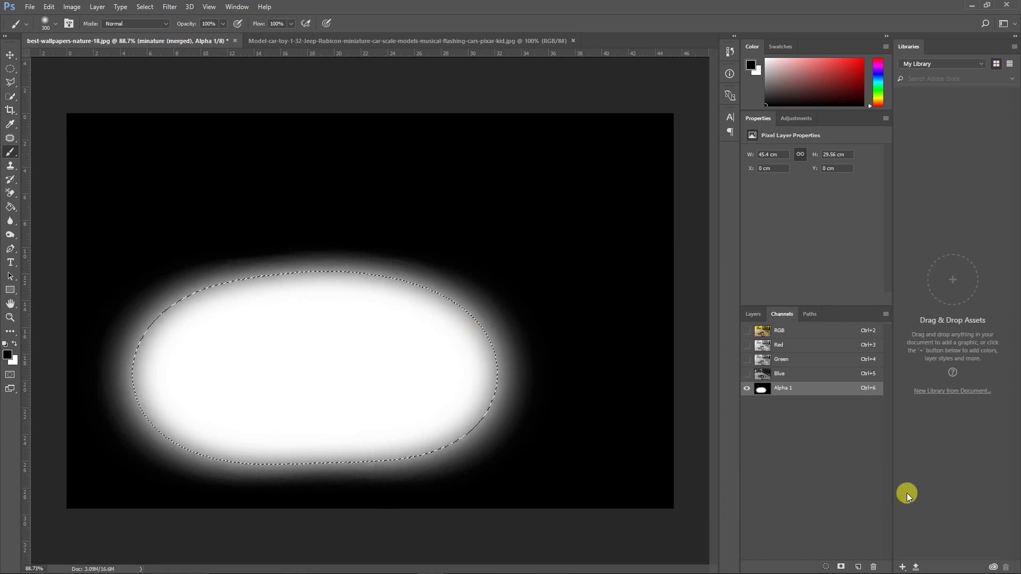
key("ctrl+d")
left_click(755, 313)
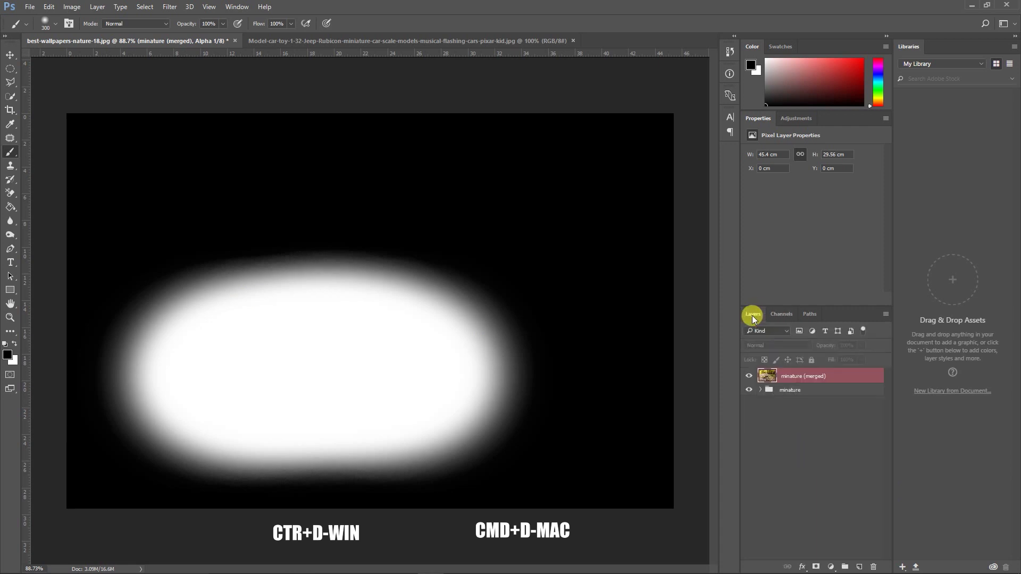
left_click(793, 376)
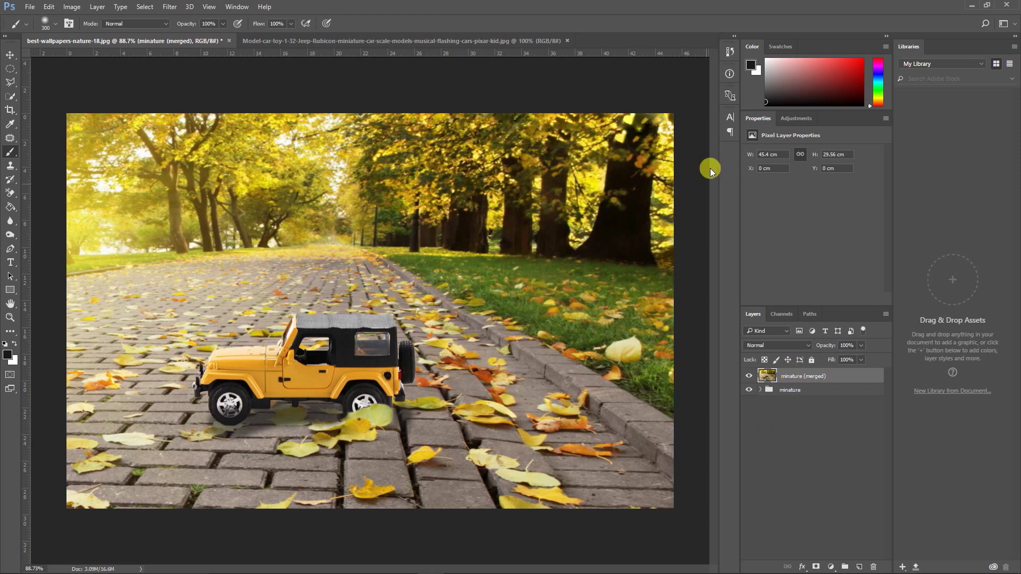
Start a Lens Blur using Alpha 1 as the depth map, with Invert checked
left_click(168, 8)
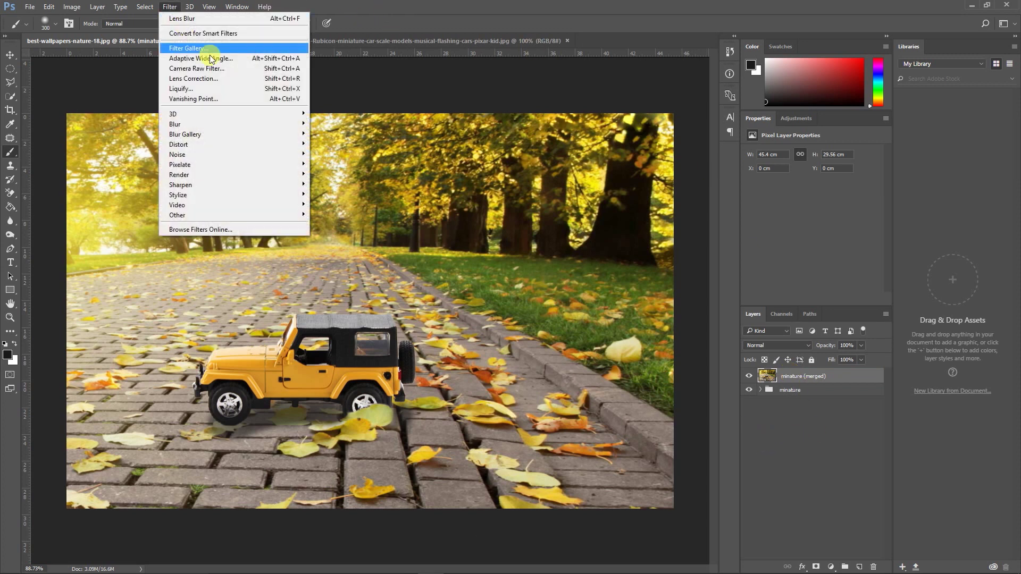
mouse_move(277, 126)
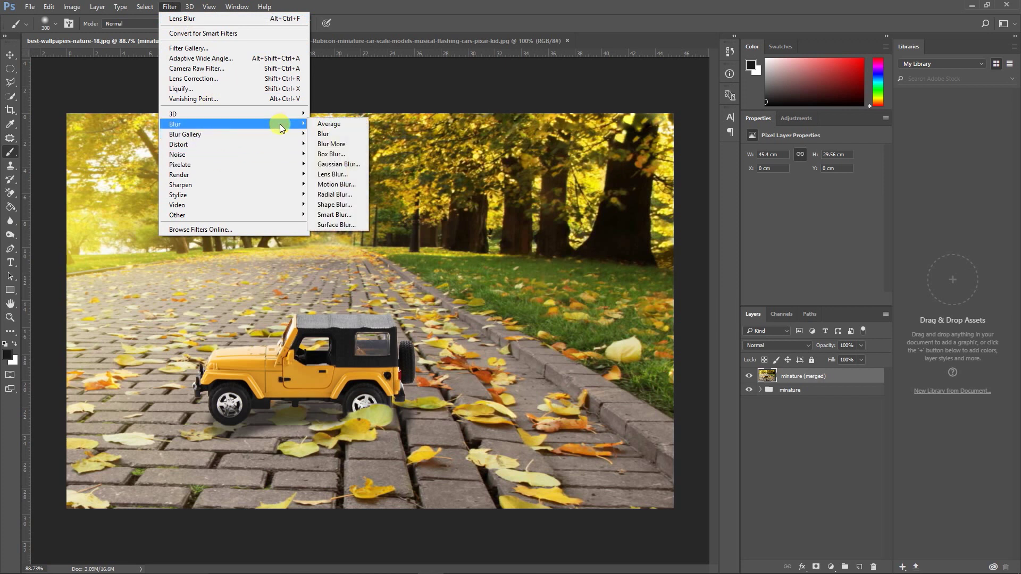
left_click(332, 175)
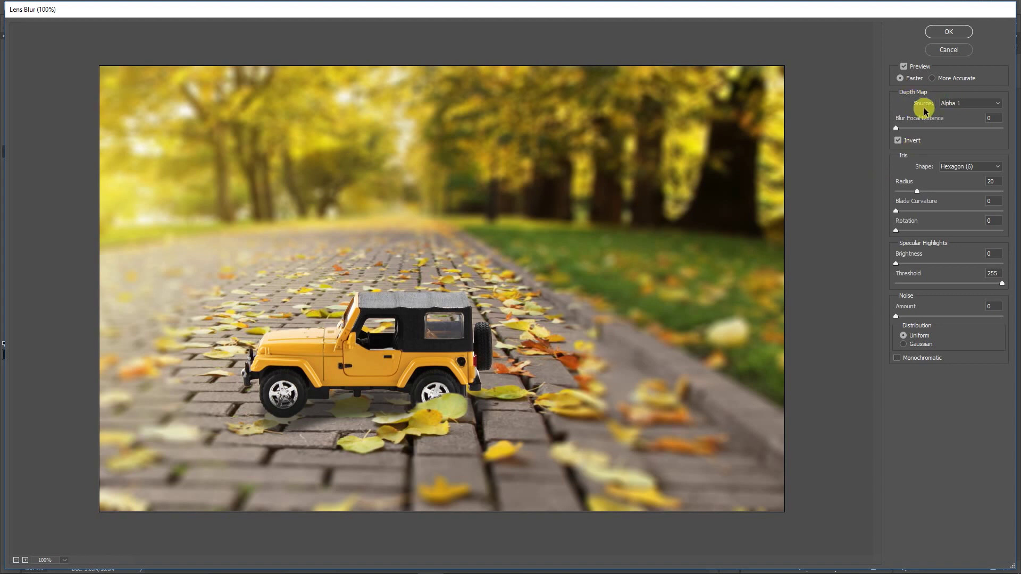
left_click(955, 104)
left_click(950, 111)
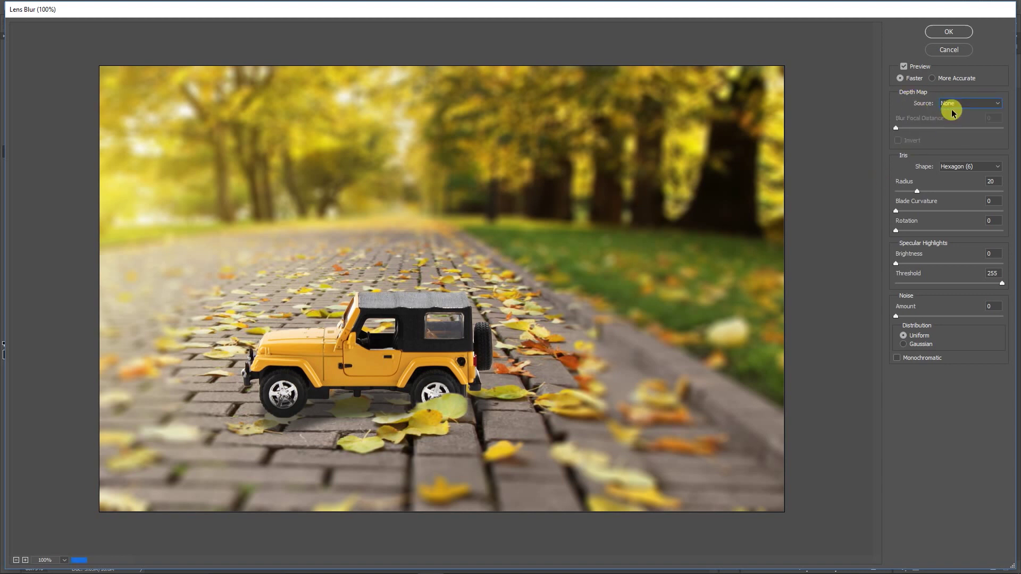
left_click(957, 102)
left_click(950, 139)
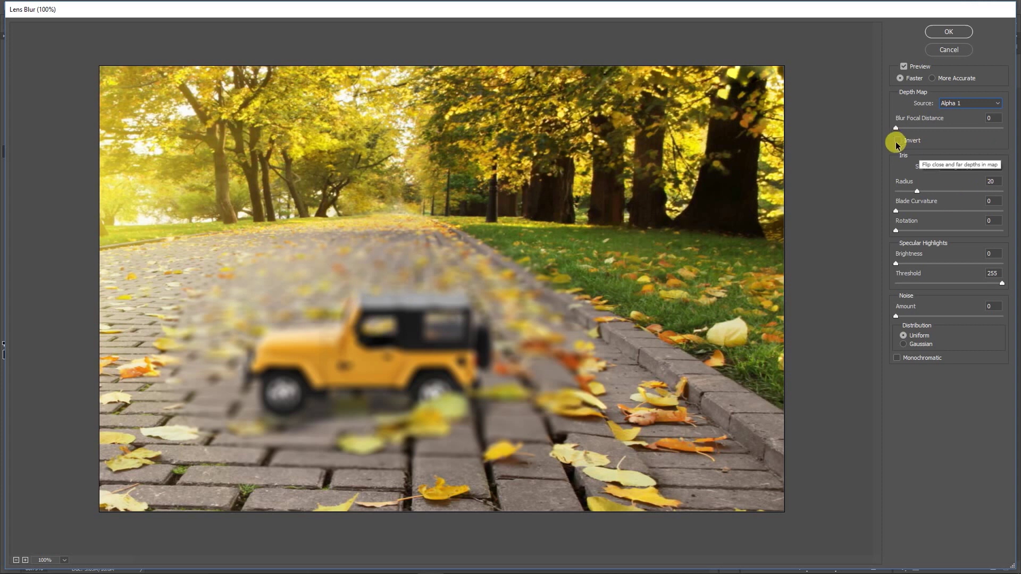
left_click(897, 141)
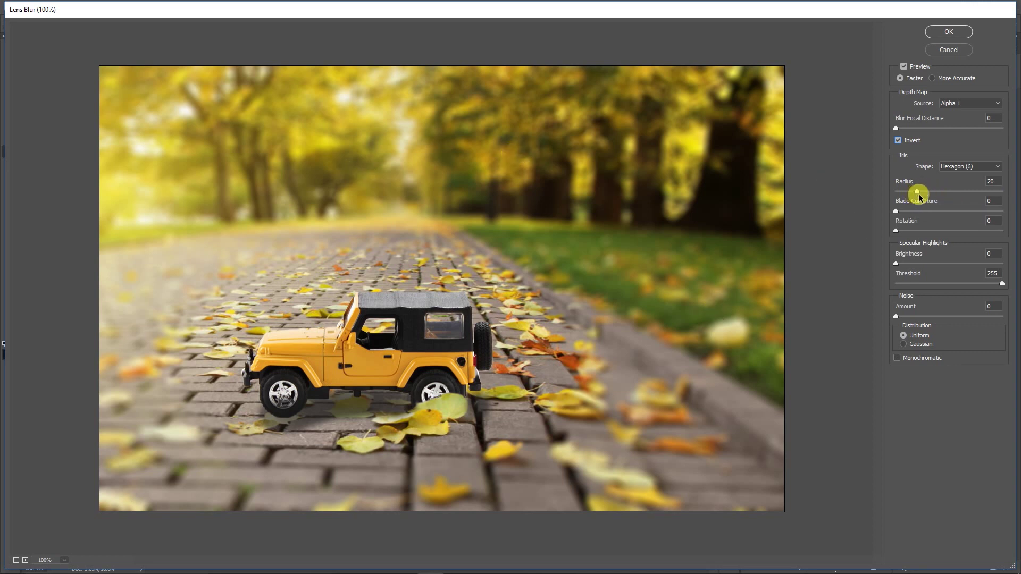
Set the Lens Blur radius to 16 and apply it
left_click_drag(916, 193, 931, 195)
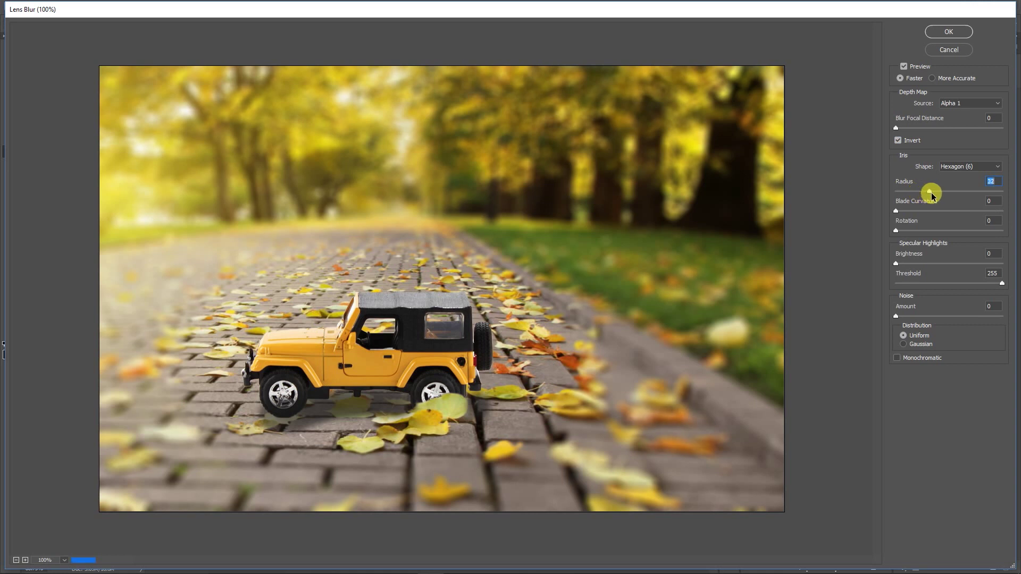
left_click_drag(930, 195, 914, 195)
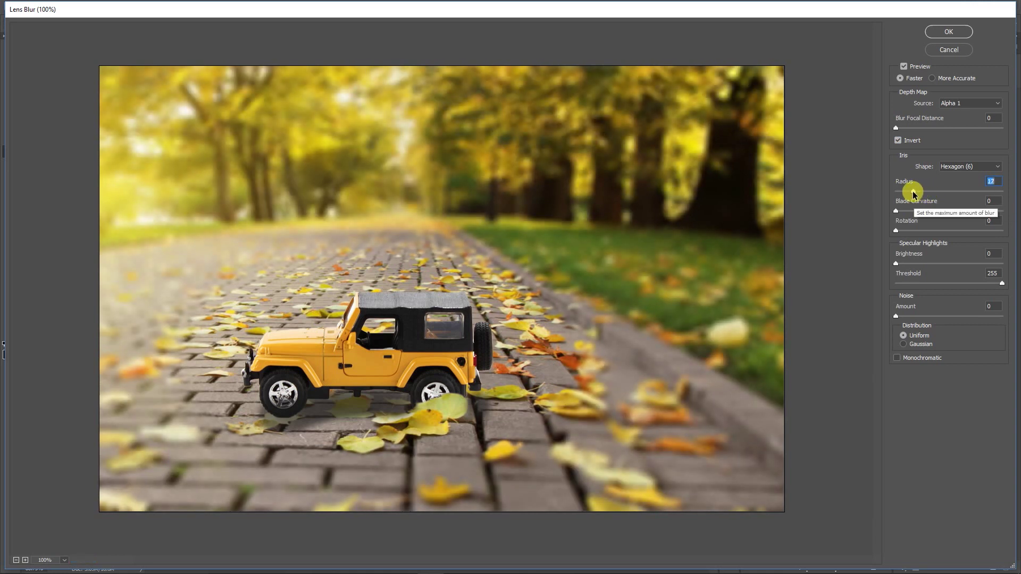
left_click_drag(912, 192, 911, 192)
left_click(950, 32)
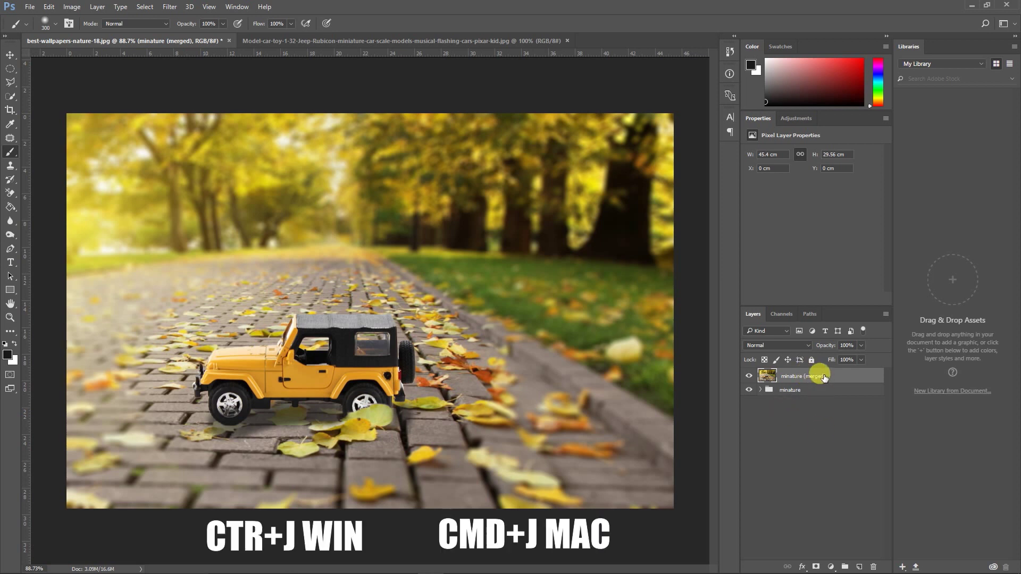
Duplicate the miniature (merged) layer with Ctrl+J, leaving its blend mode Normal
key("ctrl+j")
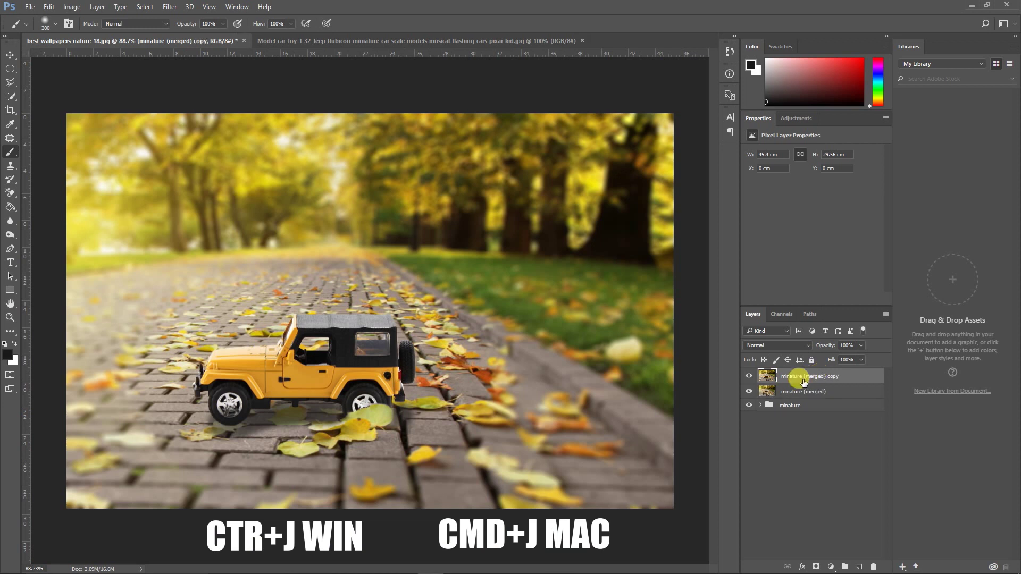
left_click(772, 346)
left_click(772, 345)
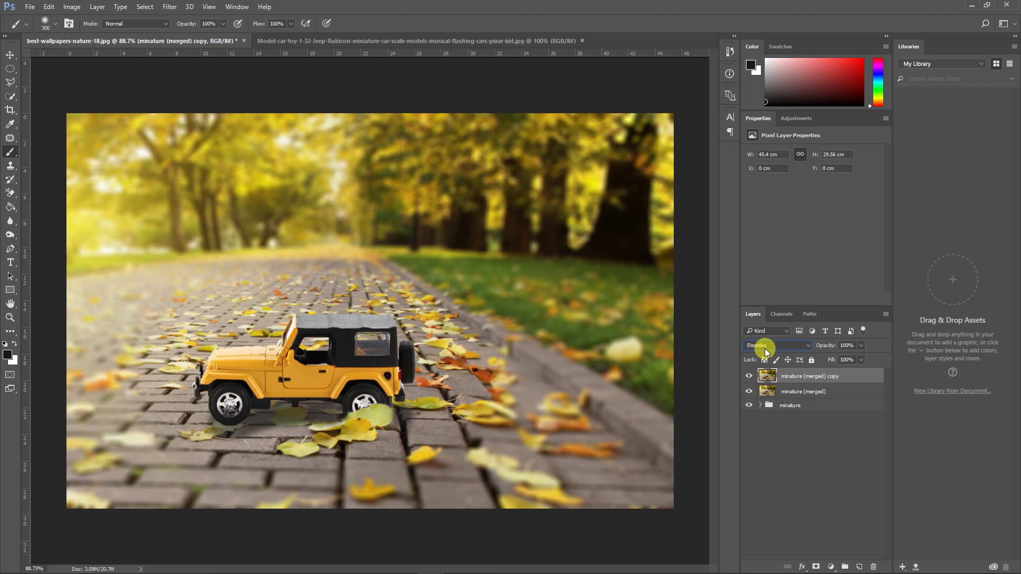
Cycle the copy layer through blend modes, settling on Linear Burn
scroll(765, 349, "down", 1)
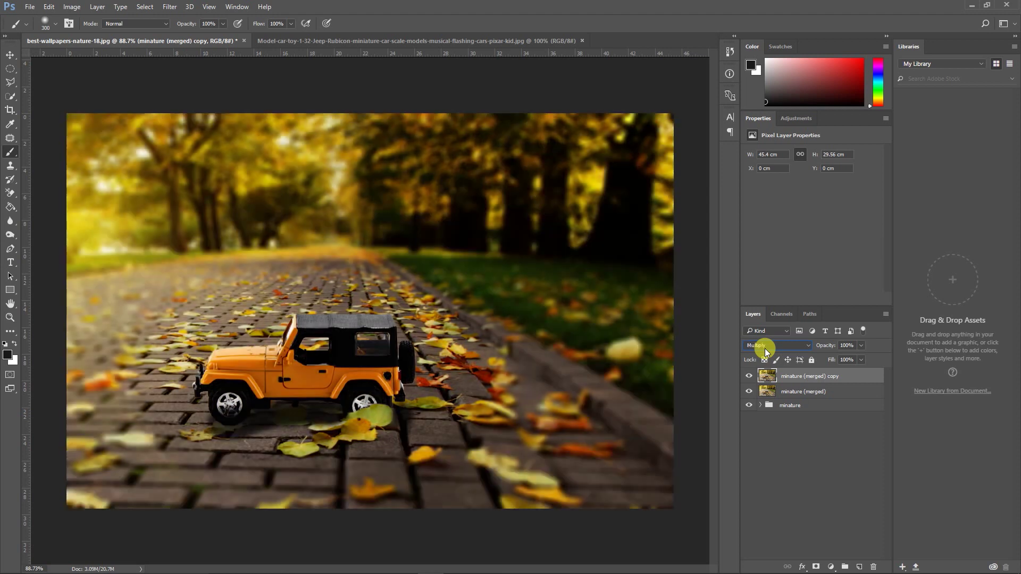
scroll(764, 348, "down", 1)
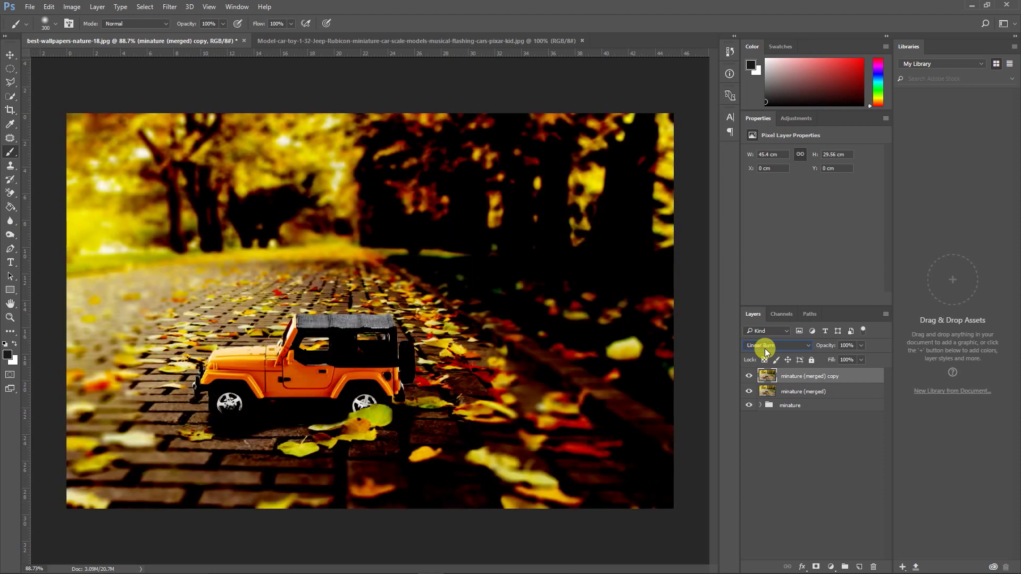
scroll(765, 349, "down", 1)
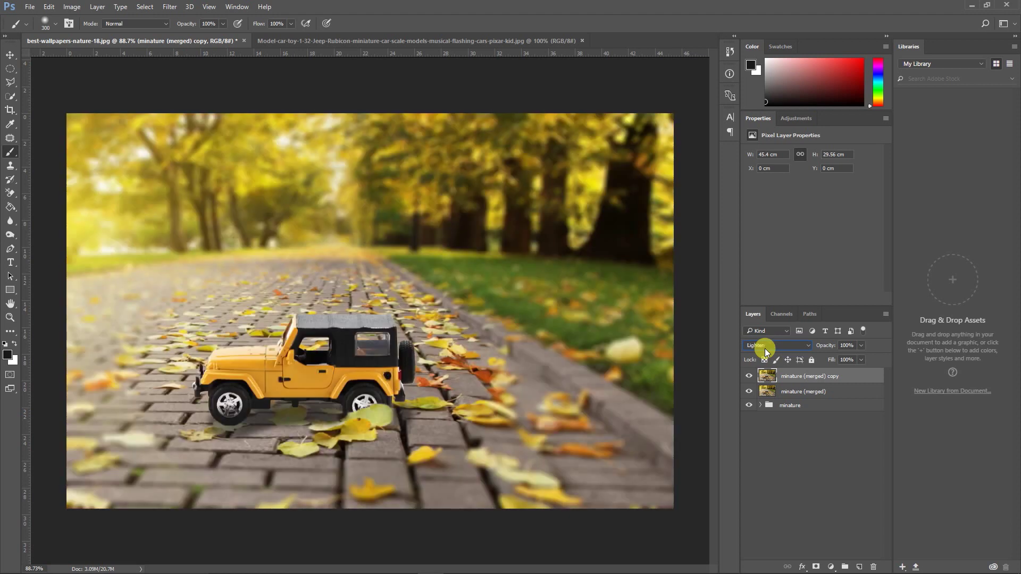
scroll(764, 349, "down", 1)
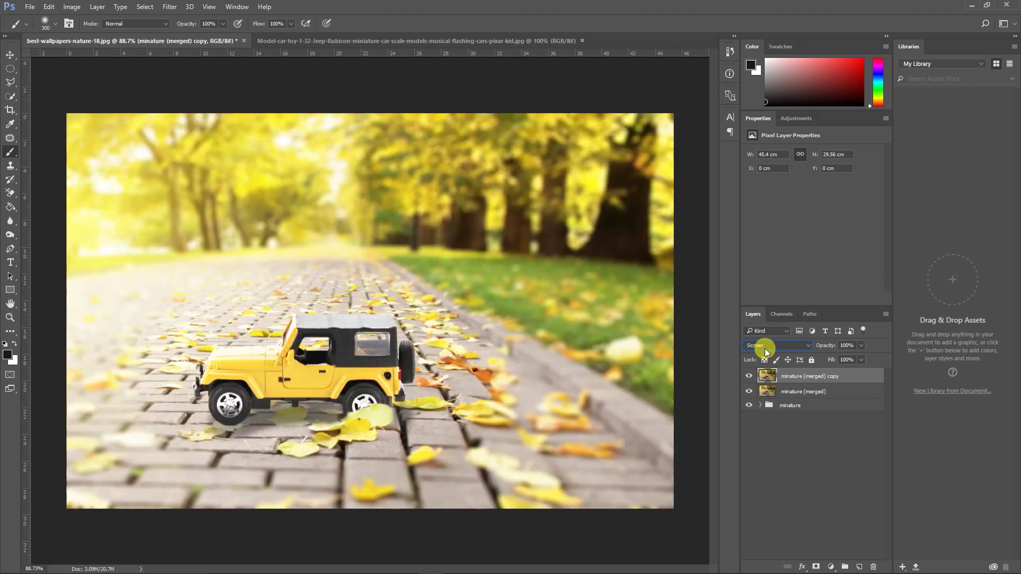
scroll(764, 349, "down", 1)
scroll(764, 349, "down", 1)
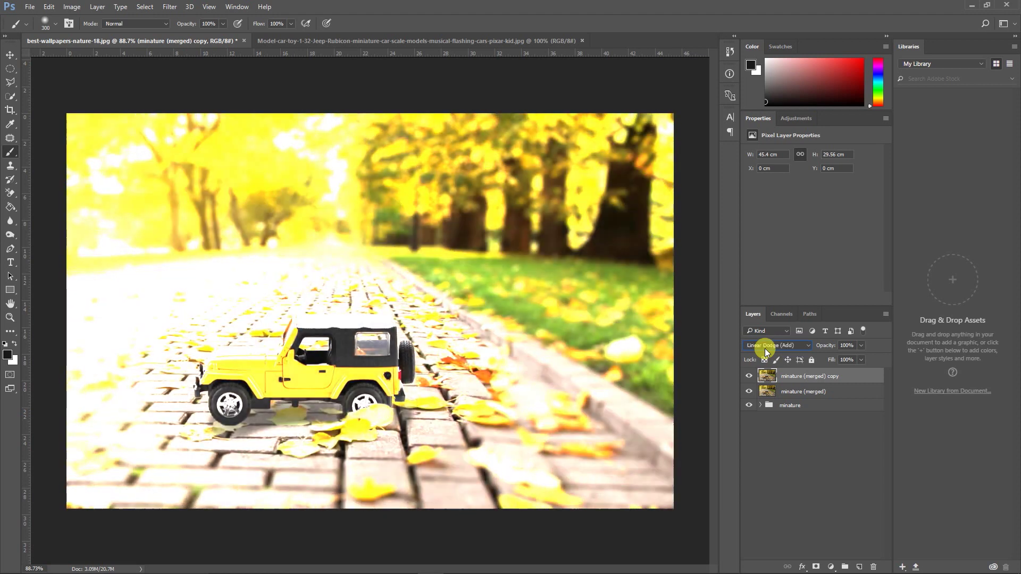
scroll(765, 349, "up", 3)
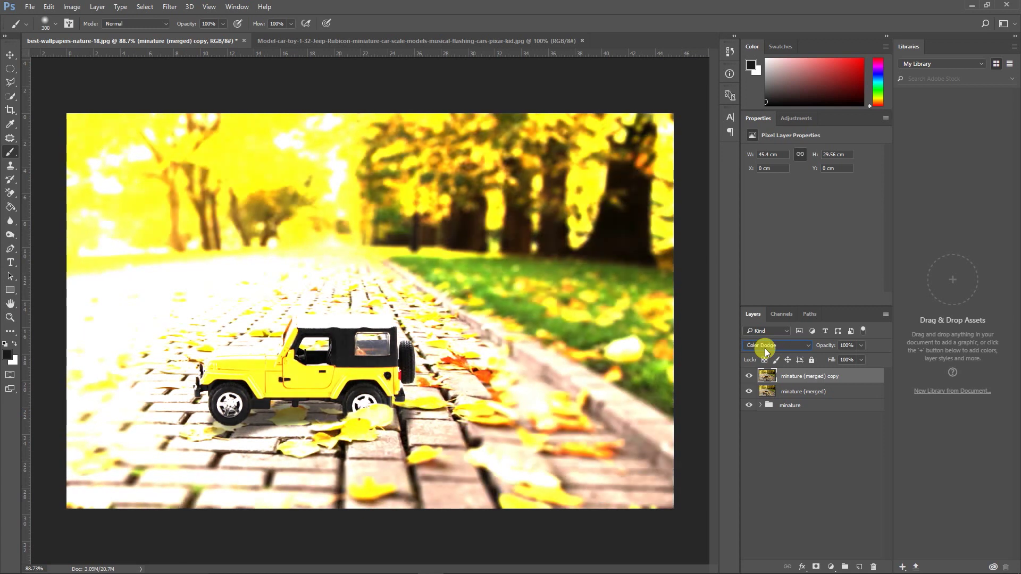
scroll(765, 349, "up", 3)
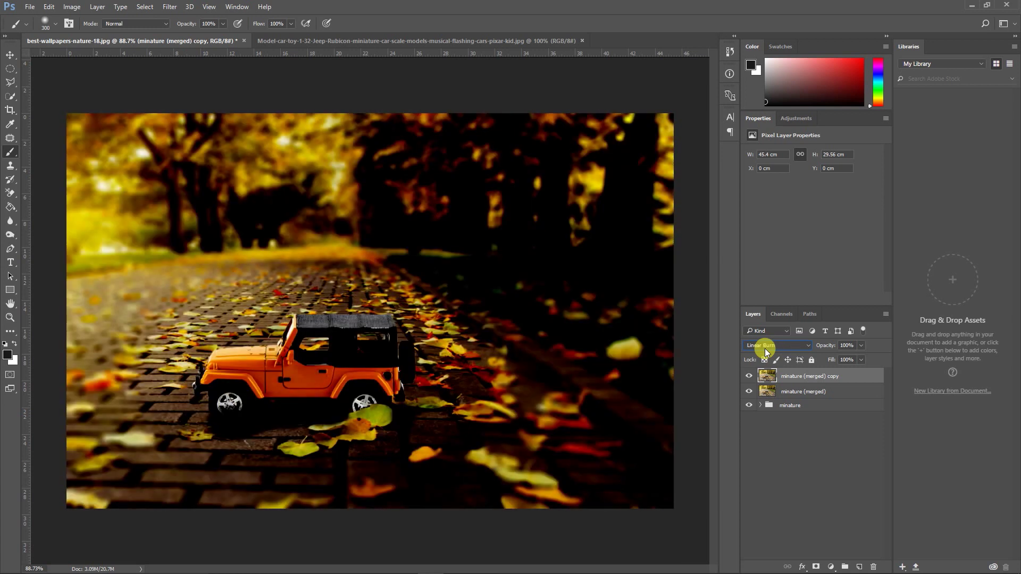